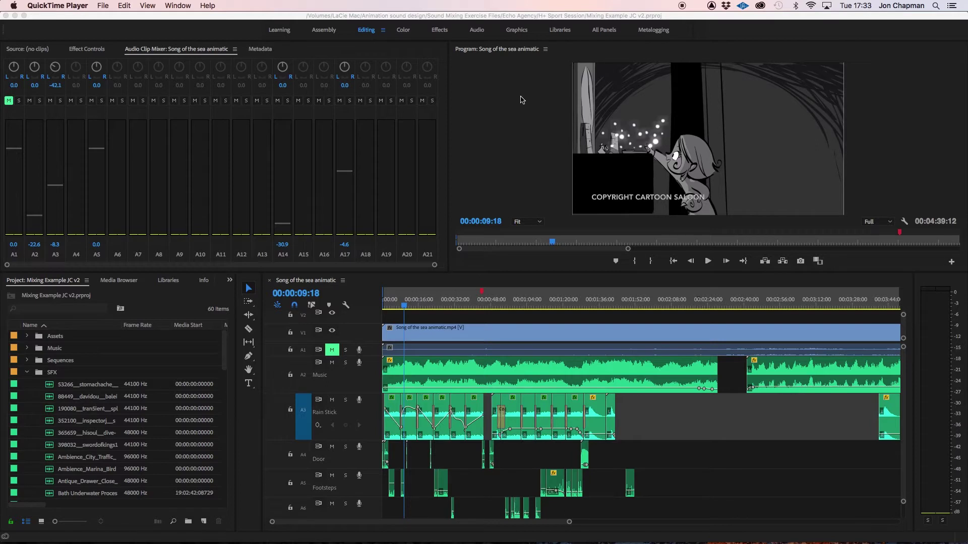
- Scrub the Song of the sea animatic playhead in Premiere Pro to about 00:00:41:15
{"action": "mouse_move", "coordinate": [476, 304]}
{"action": "left_mouse_down"}
{"action": "mouse_move", "coordinate": [466, 308]}
{"action": "mouse_move", "coordinate": [475, 305]}
{"action": "left_mouse_up"}
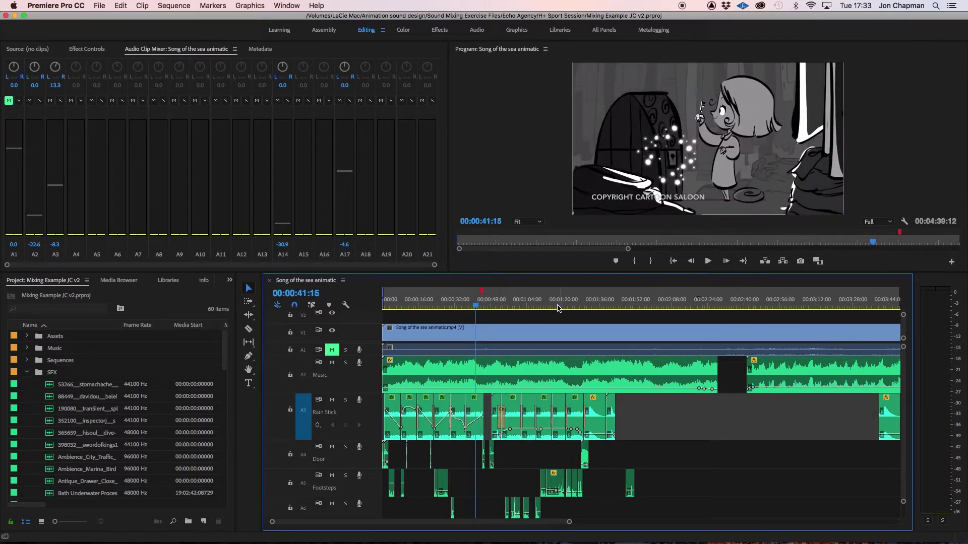
- Bring up Premiere's export formats list offering OMF, AAF, EDL and Final Cut Pro XML
{"action": "left_click", "coordinate": [99, 6]}
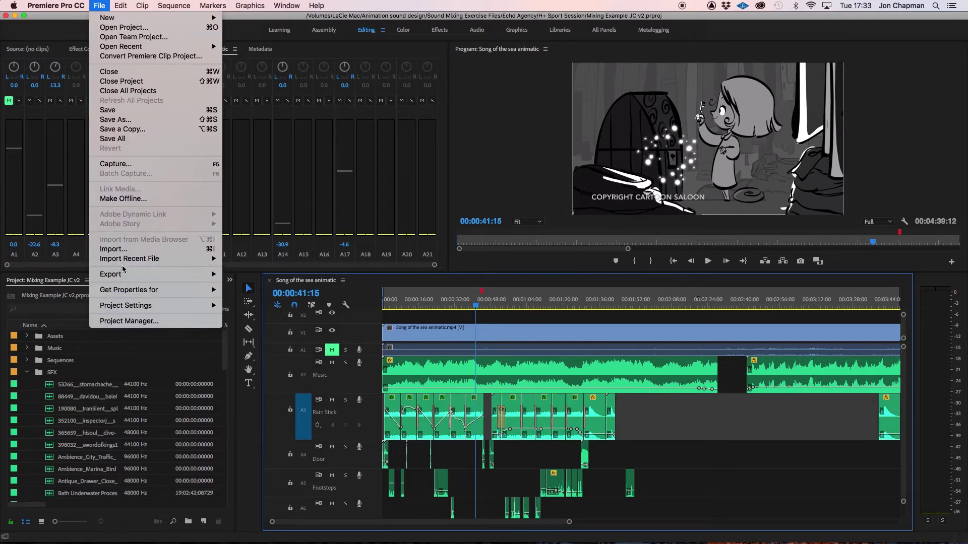
{"action": "mouse_move", "coordinate": [124, 275]}
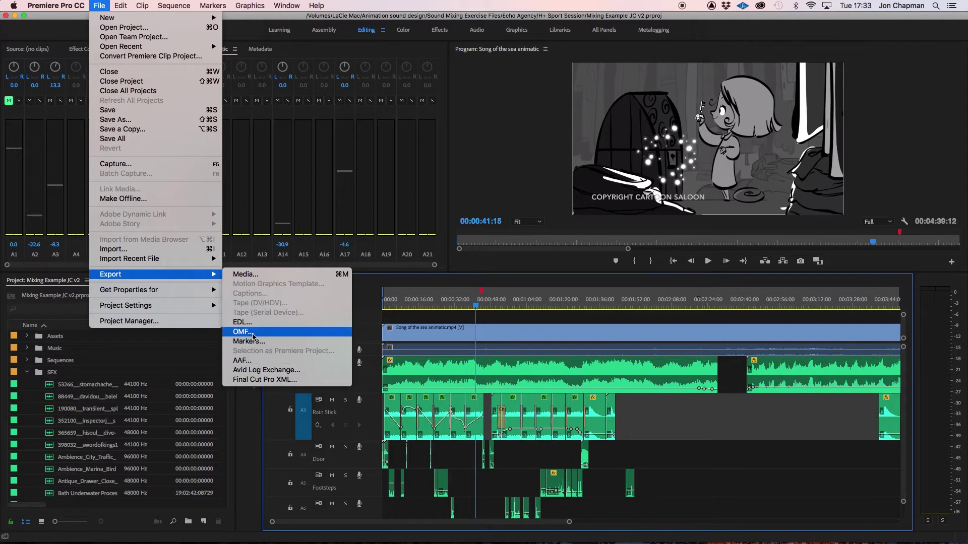
- Choose OMF export and title it 'Song of the sea animatic OMF Test4'
{"action": "left_click", "coordinate": [255, 332]}
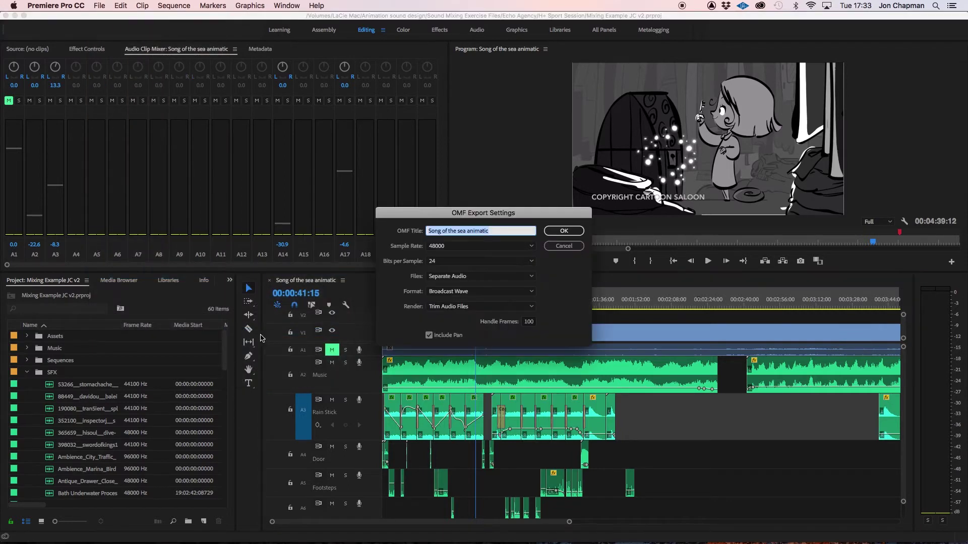
{"action": "left_click", "coordinate": [498, 231]}
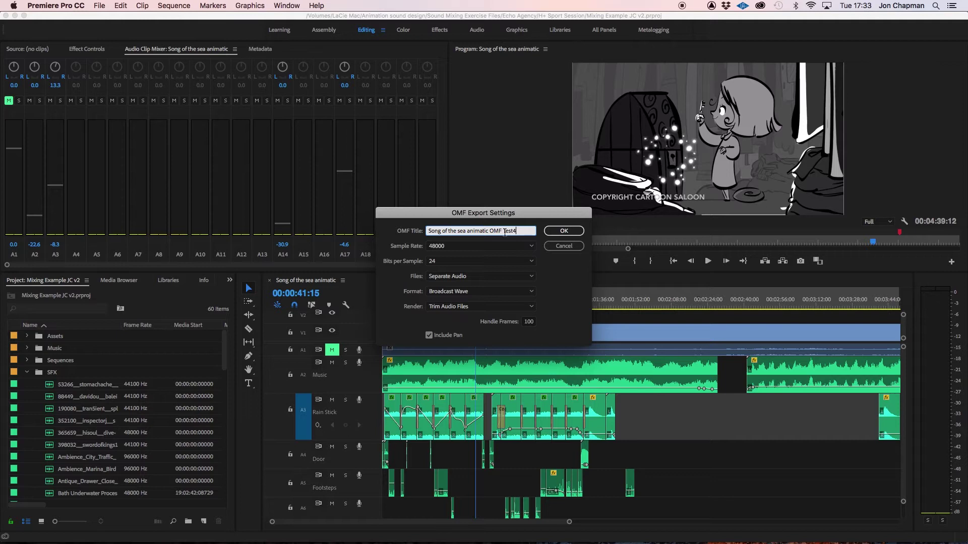
{"action": "type", "text": "OMF Test4"}
- Confirm 48000 Hz, 24-bit, separate trimmed Broadcast Wave files with 100 handle frames
{"action": "left_click", "coordinate": [467, 247]}
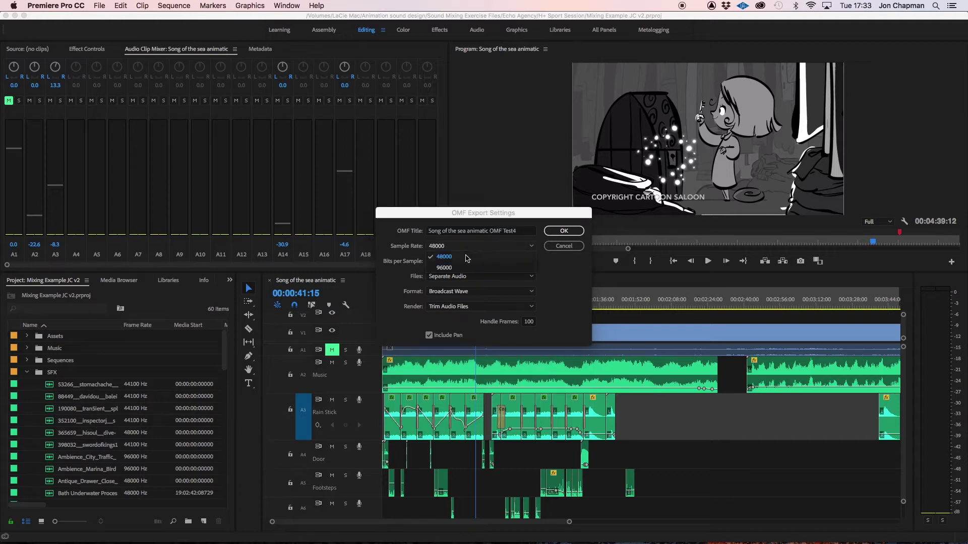
{"action": "left_click", "coordinate": [444, 257]}
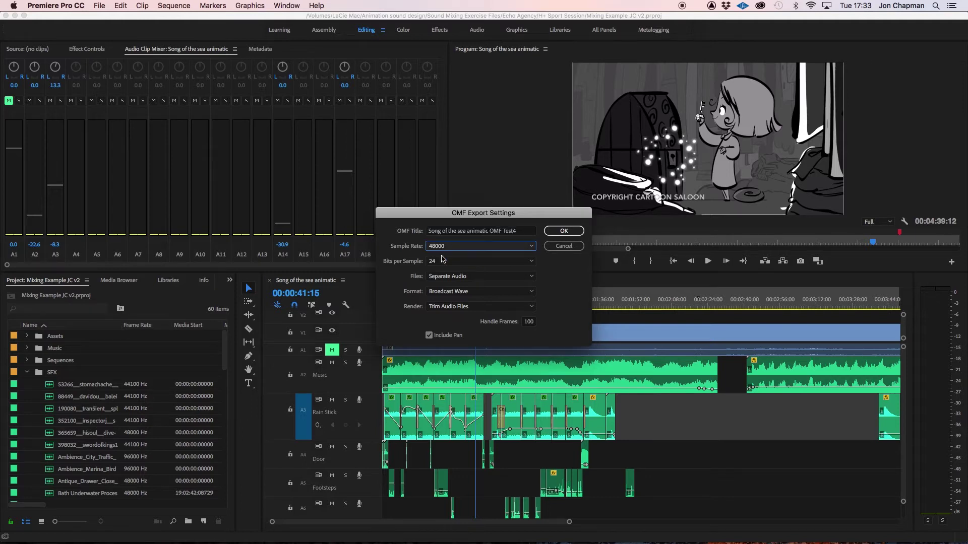
{"action": "left_click", "coordinate": [533, 262]}
{"action": "left_click", "coordinate": [442, 283]}
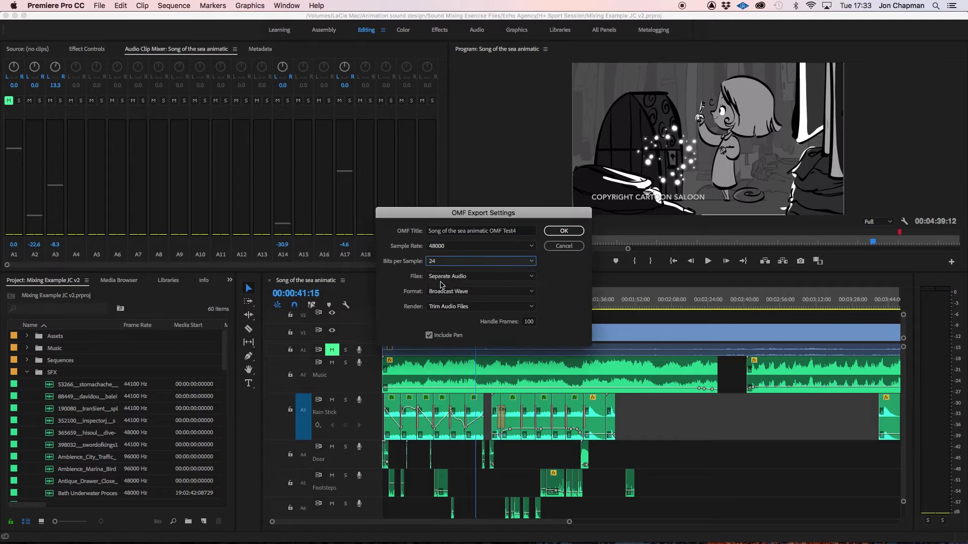
{"action": "left_click", "coordinate": [531, 278]}
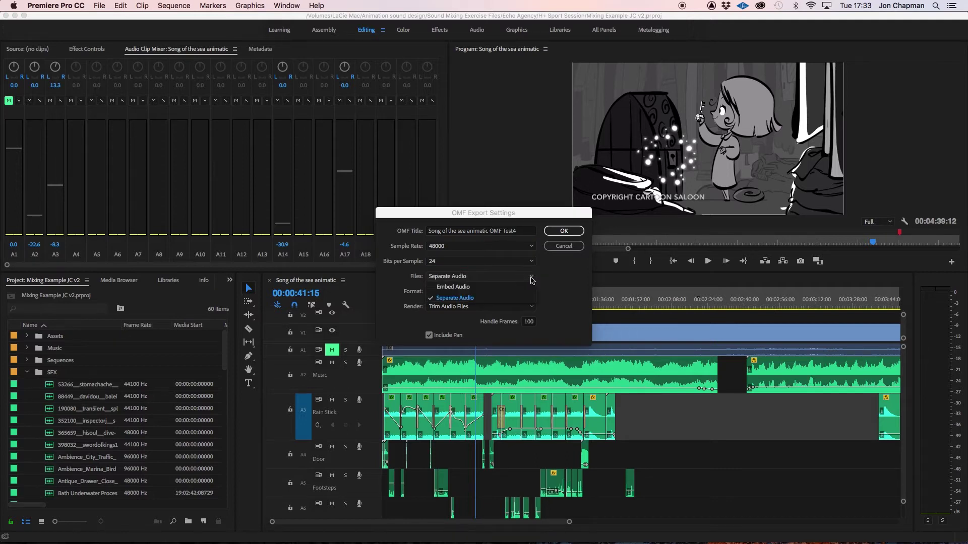
{"action": "left_click", "coordinate": [450, 301]}
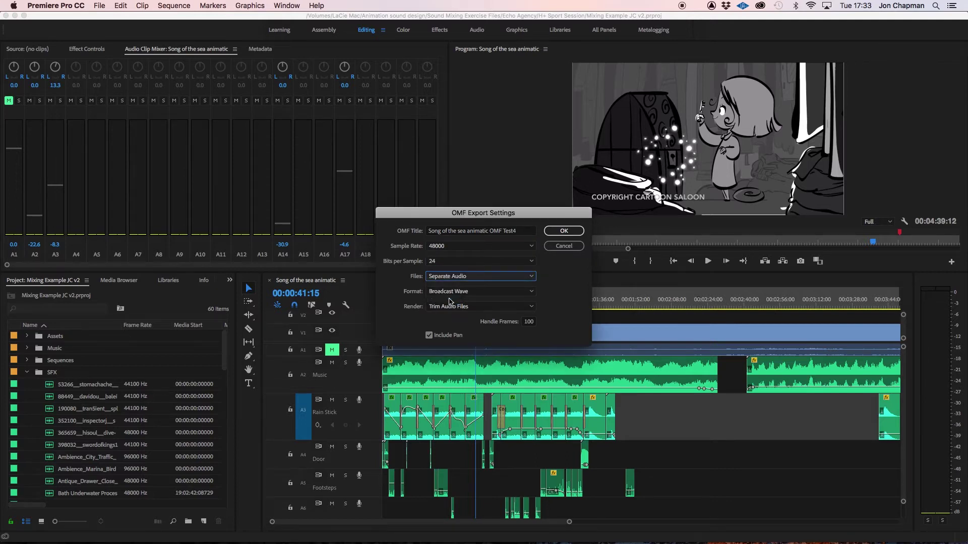
{"action": "left_click", "coordinate": [532, 294]}
{"action": "left_click", "coordinate": [469, 316]}
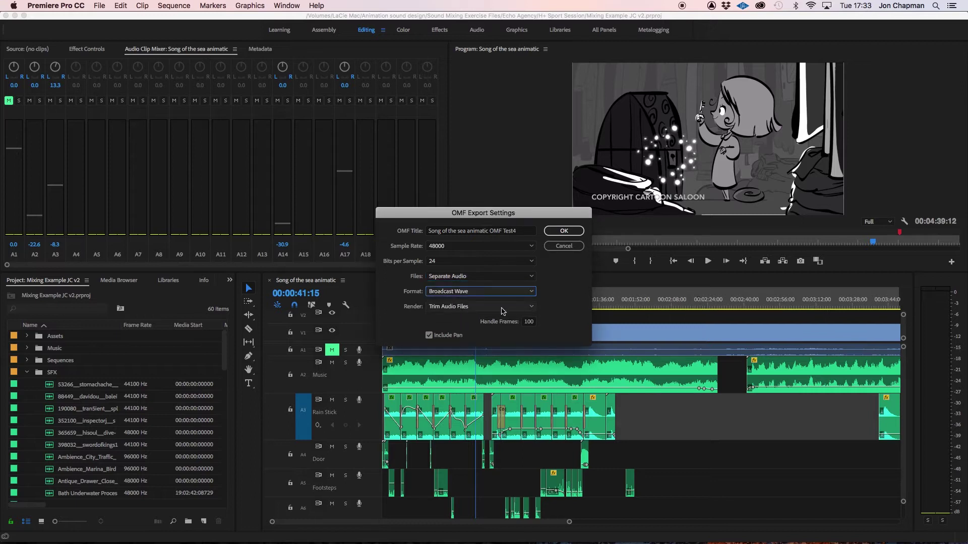
{"action": "left_click", "coordinate": [519, 308]}
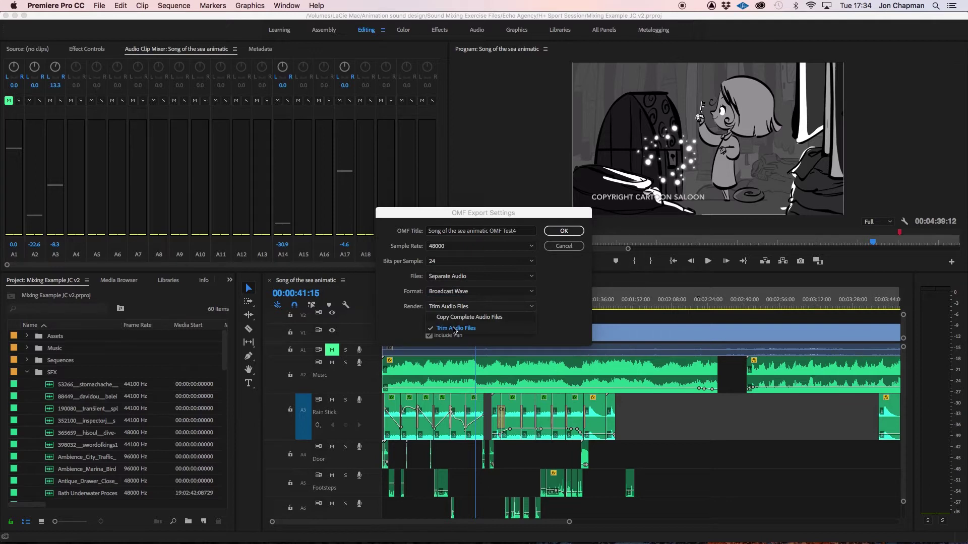
{"action": "left_click", "coordinate": [454, 328]}
{"action": "left_click", "coordinate": [533, 324]}
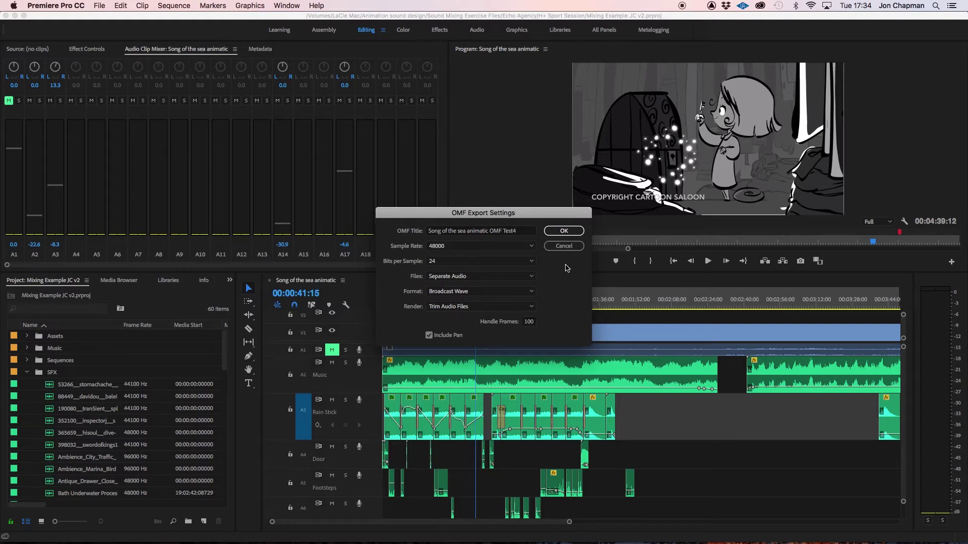
{"action": "left_click", "coordinate": [560, 232]}
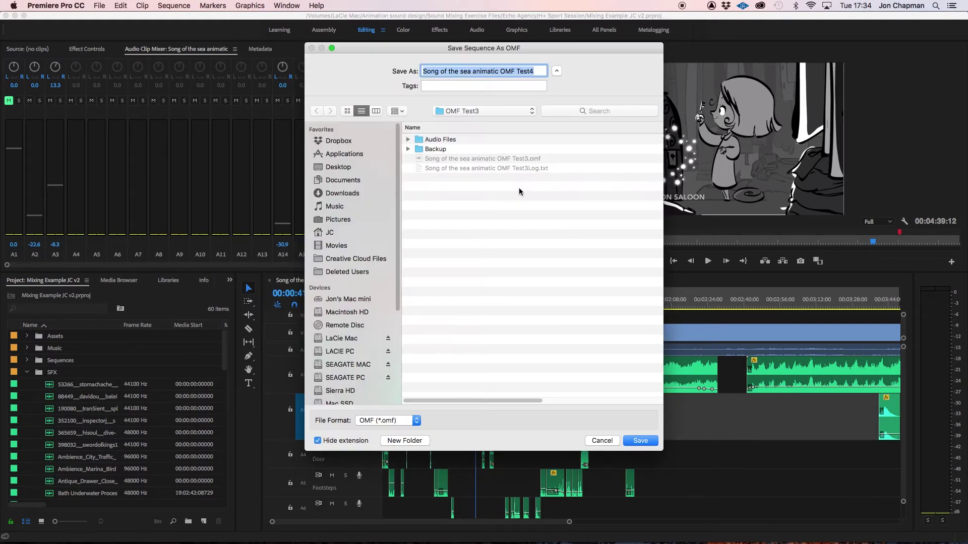
- Save the OMF into a new 'OMF Test4' folder inside Animation sound design
{"action": "left_click", "coordinate": [459, 115]}
{"action": "left_click", "coordinate": [472, 121]}
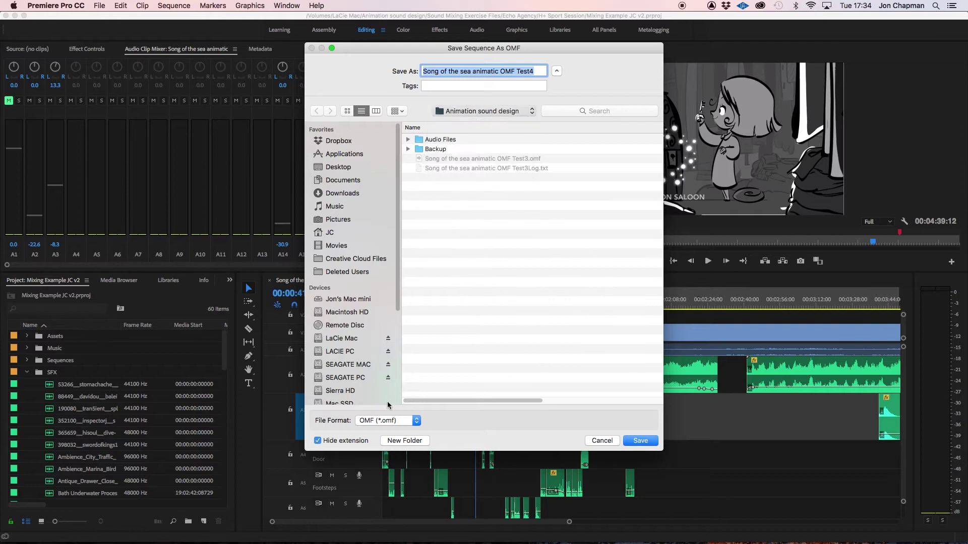
{"action": "left_click", "coordinate": [404, 441]}
{"action": "type", "text": "O"}
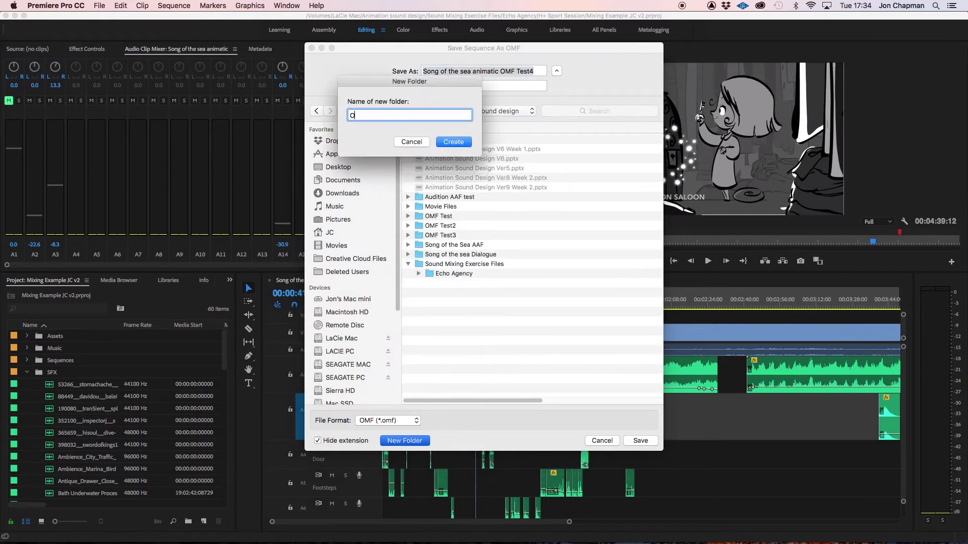
{"action": "type", "text": "MF Test4"}
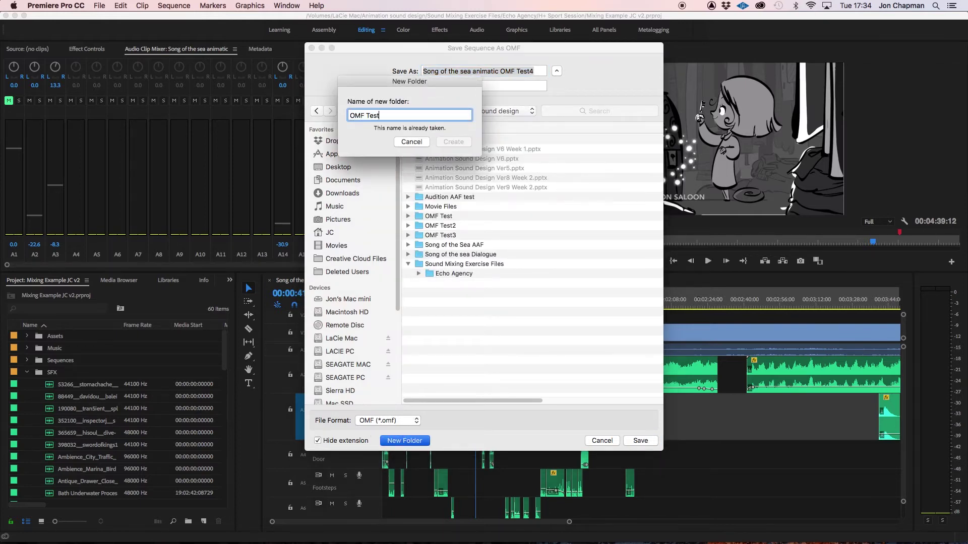
{"action": "left_click", "coordinate": [463, 143]}
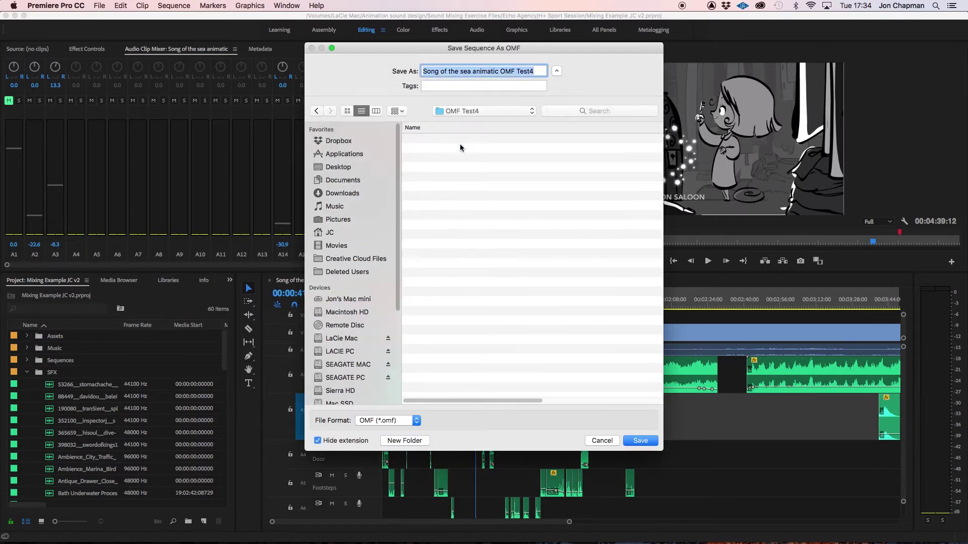
{"action": "left_click", "coordinate": [640, 440]}
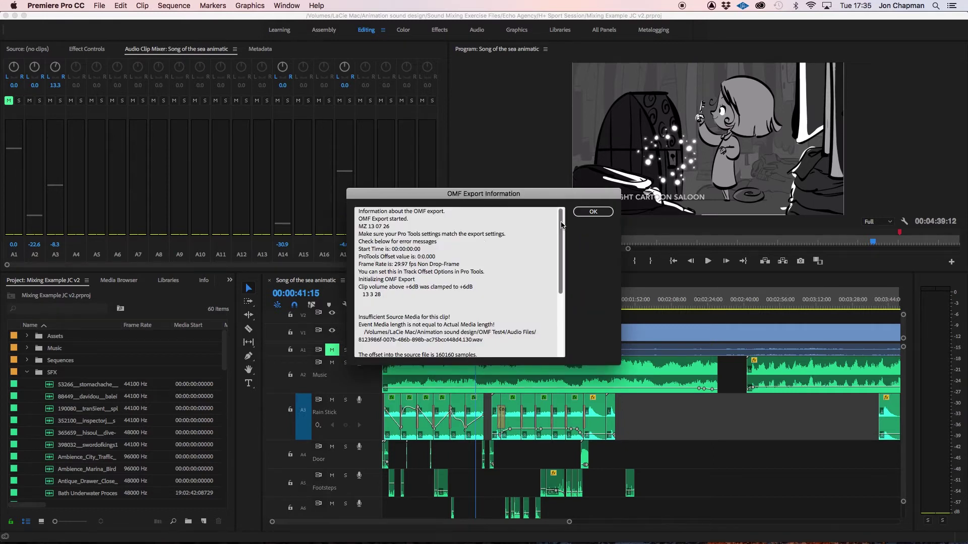
- Review and dismiss the OMF export information report, then bring Finder forward
{"action": "left_click", "coordinate": [561, 224]}
{"action": "mouse_move", "coordinate": [562, 226]}
{"action": "left_mouse_down"}
{"action": "mouse_move", "coordinate": [562, 249]}
{"action": "mouse_move", "coordinate": [561, 235]}
{"action": "left_mouse_up"}
{"action": "left_click", "coordinate": [592, 213]}
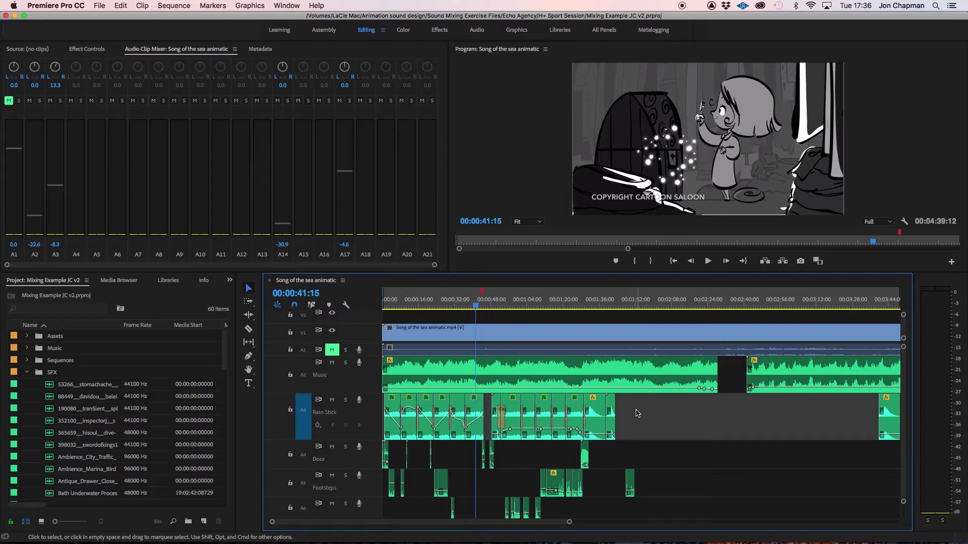
{"action": "left_click", "coordinate": [41, 526]}
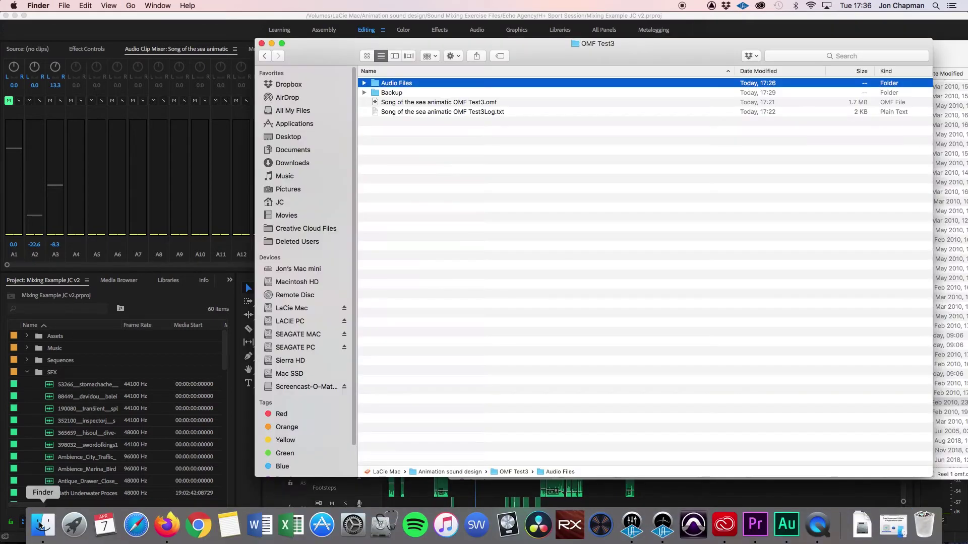
- Inspect the exported WAV files in the OMF Test4 folder, then switch to Audition
{"action": "left_click", "coordinate": [275, 60]}
{"action": "left_click", "coordinate": [409, 188]}
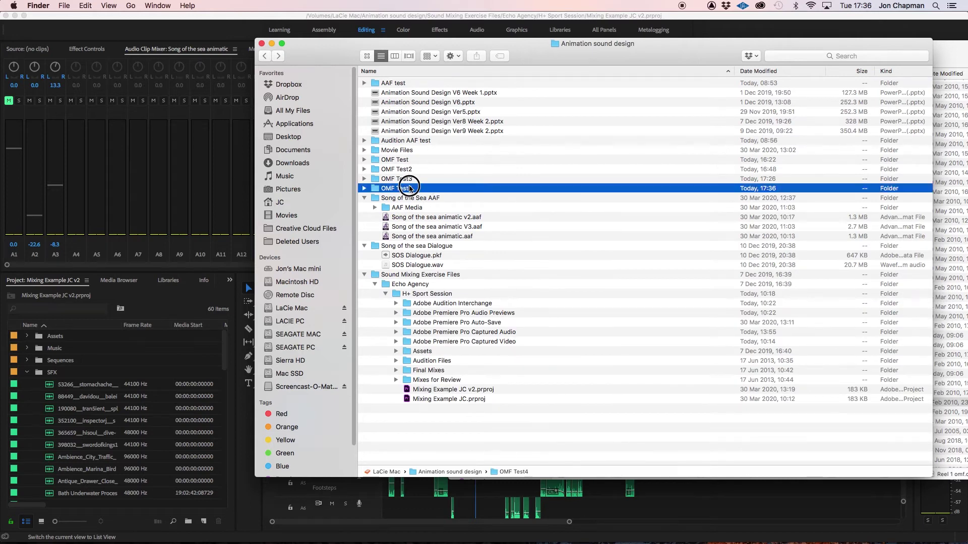
{"action": "double_click", "coordinate": [410, 188]}
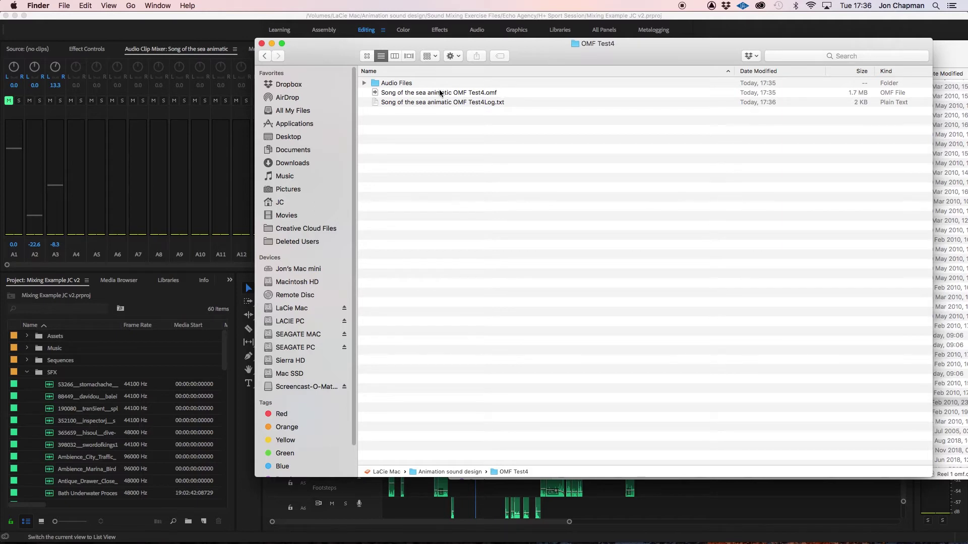
{"action": "left_click", "coordinate": [364, 83]}
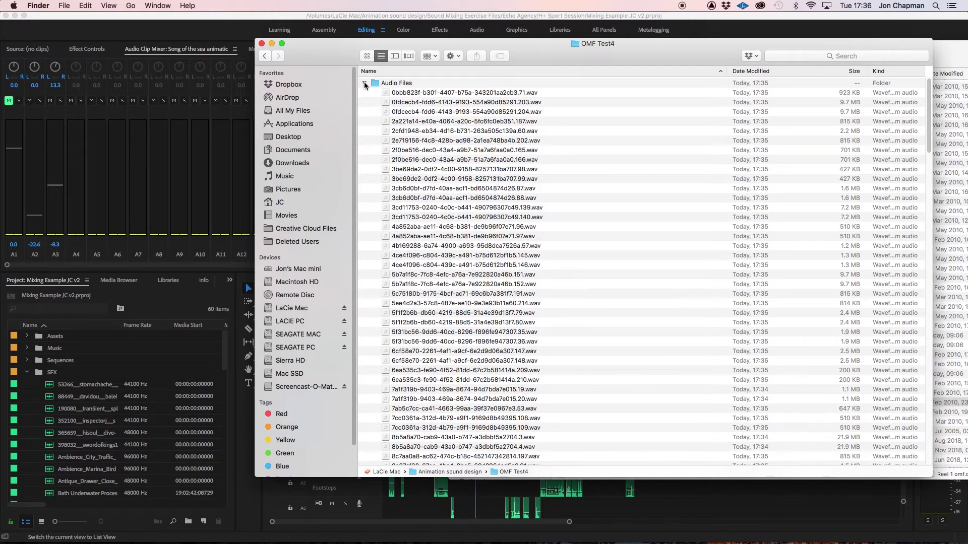
{"action": "left_click", "coordinate": [363, 83]}
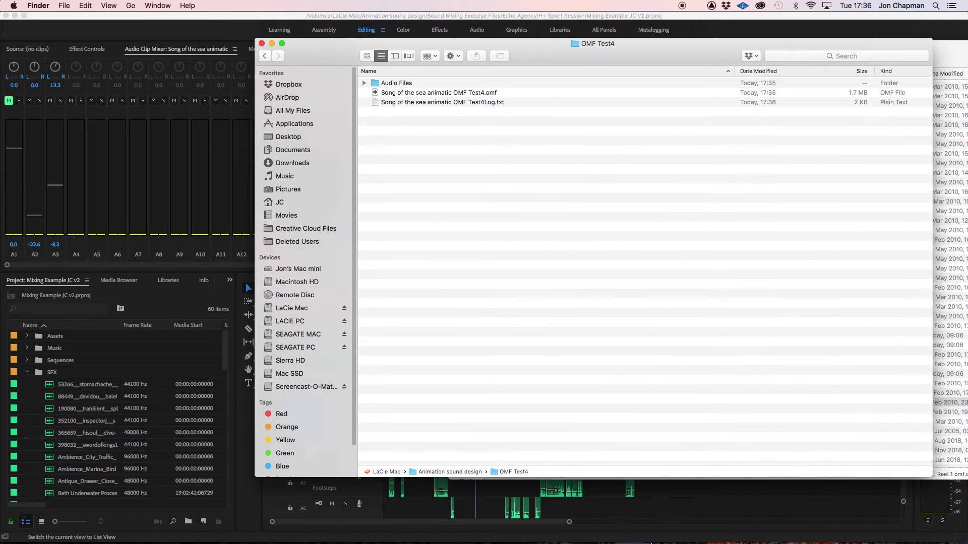
{"action": "left_click", "coordinate": [780, 529]}
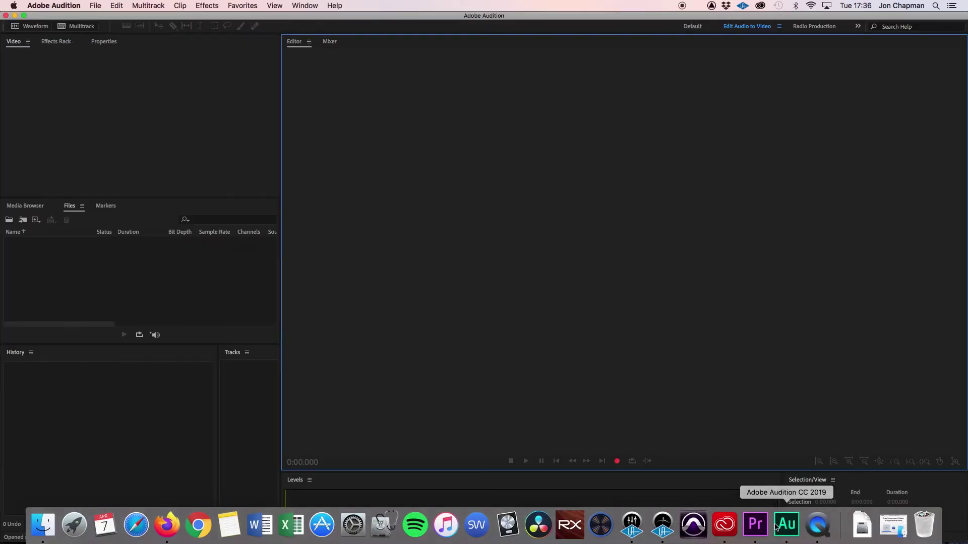
- Import the .omf file from Animation sound design > OMF Test4 into Audition
{"action": "left_click", "coordinate": [100, 5]}
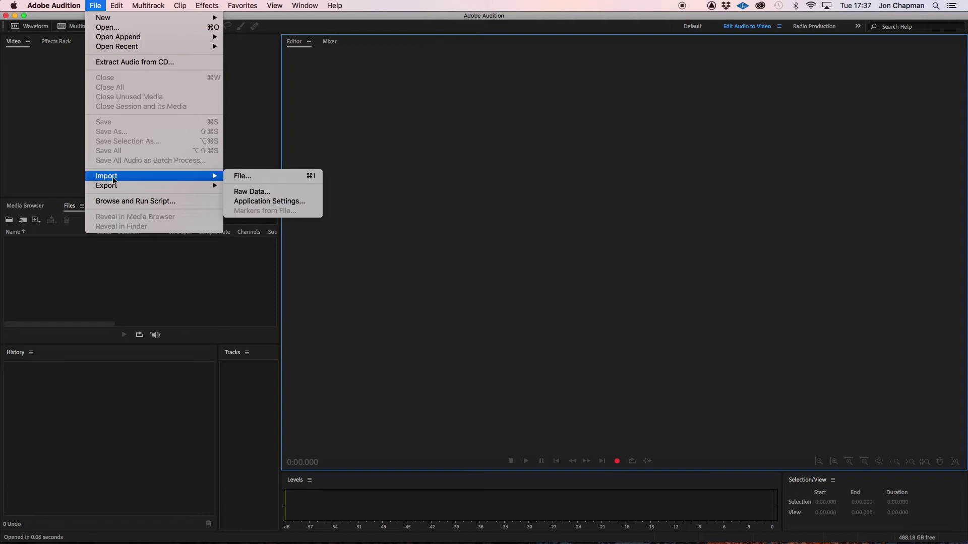
{"action": "left_click", "coordinate": [273, 176]}
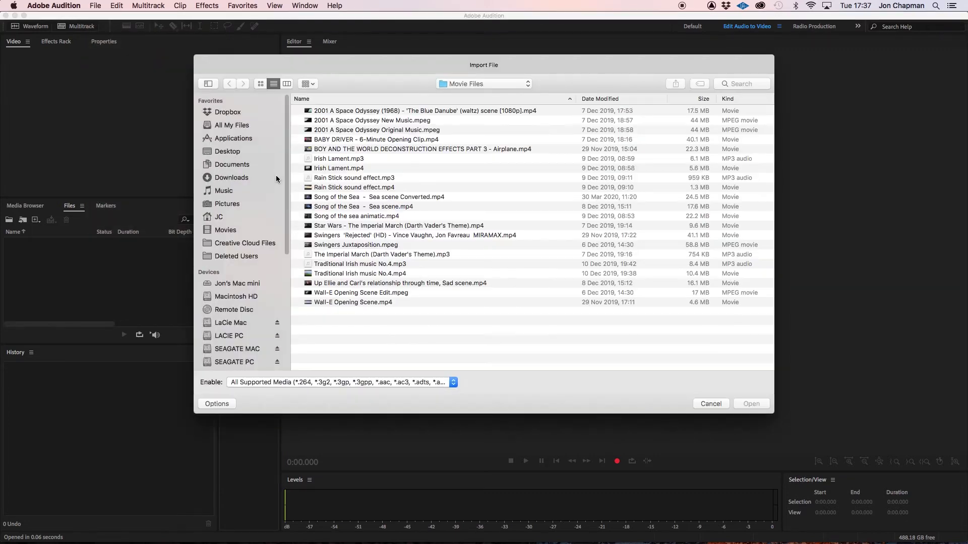
{"action": "left_click", "coordinate": [456, 87]}
{"action": "left_click", "coordinate": [449, 94]}
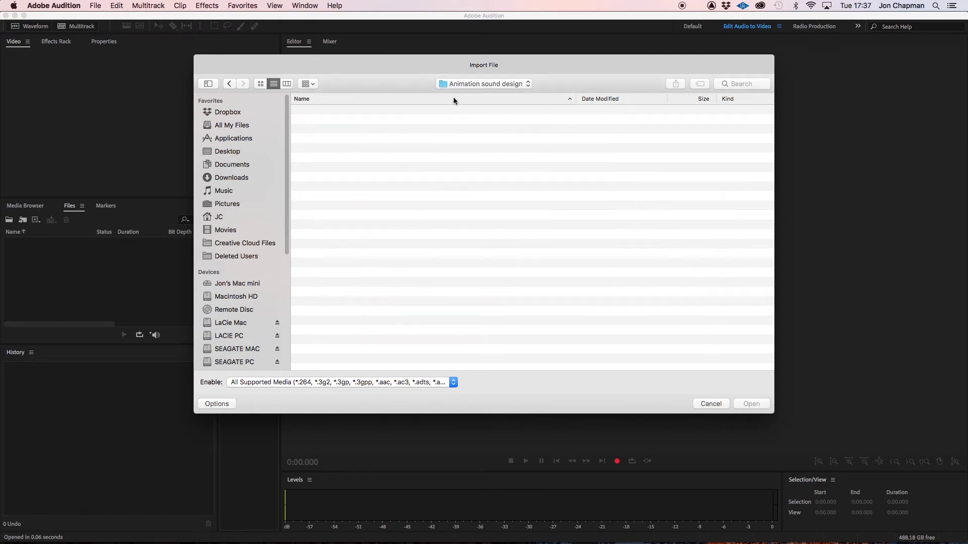
{"action": "double_click", "coordinate": [343, 218]}
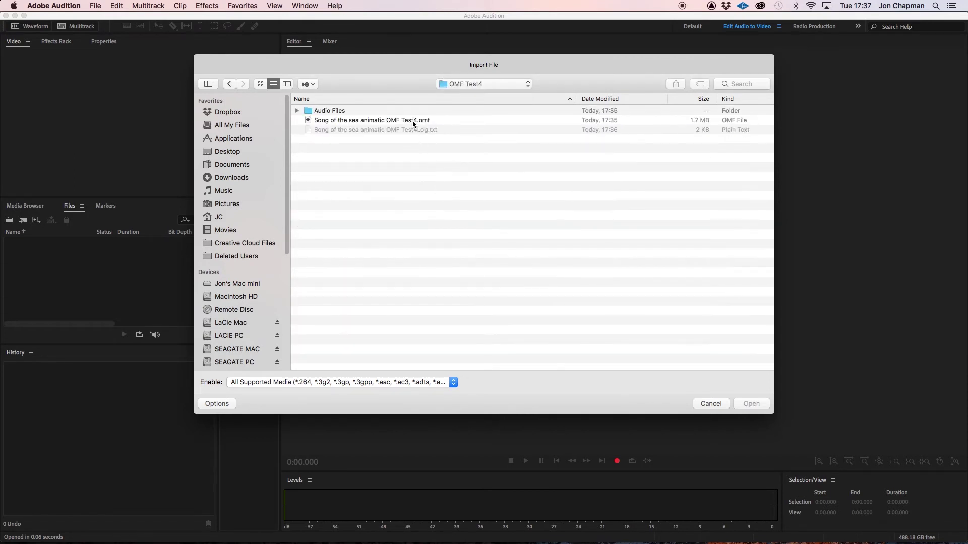
{"action": "left_click", "coordinate": [412, 120]}
{"action": "left_click", "coordinate": [750, 404]}
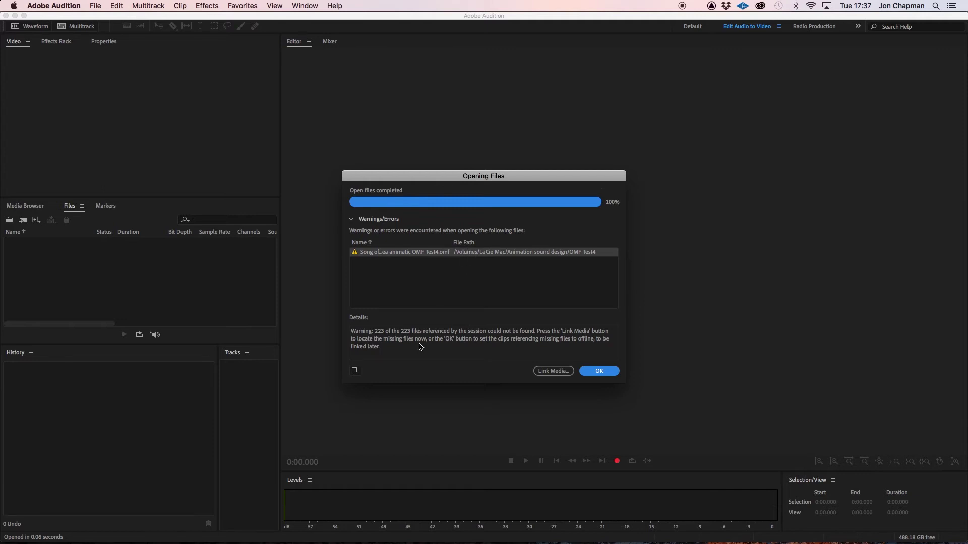
- Start linking media, expanding Audio Files and sorting it by name
{"action": "left_click", "coordinate": [555, 374]}
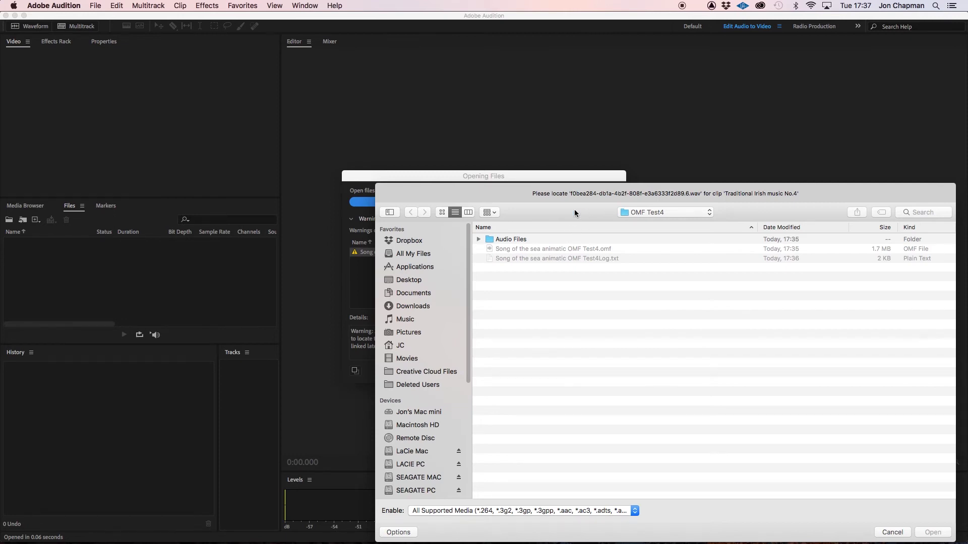
{"action": "left_click_drag", "start_coordinate": [573, 210], "coordinate": [426, 101]}
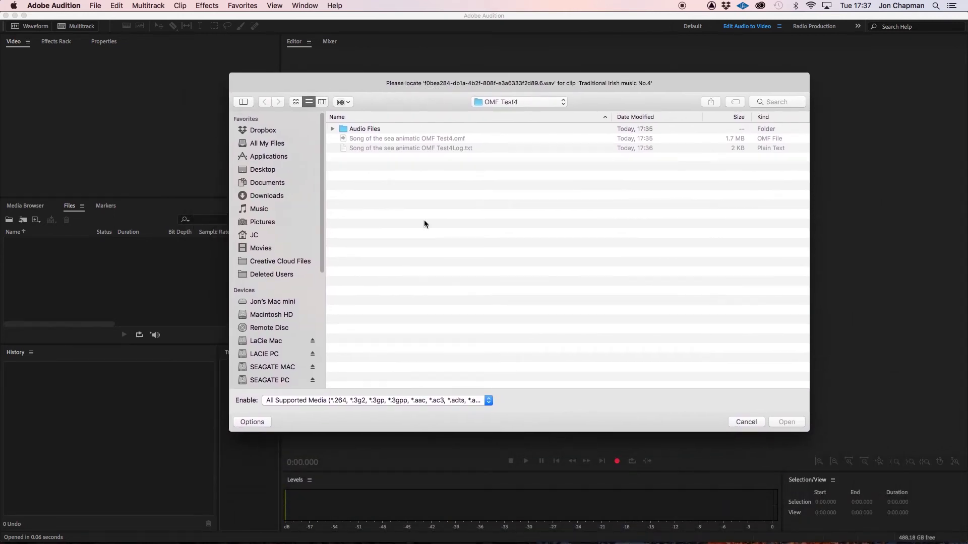
{"action": "left_click", "coordinate": [332, 129]}
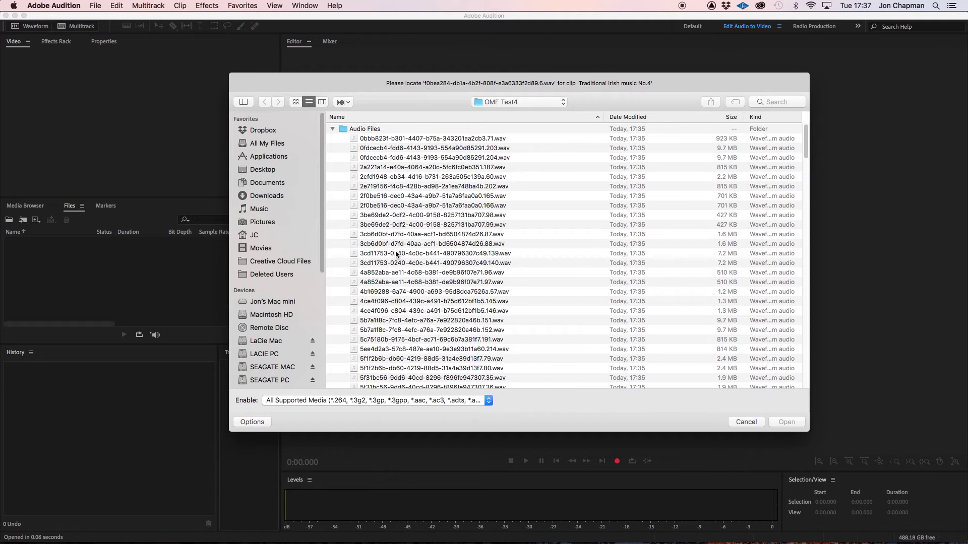
{"action": "left_click", "coordinate": [437, 119]}
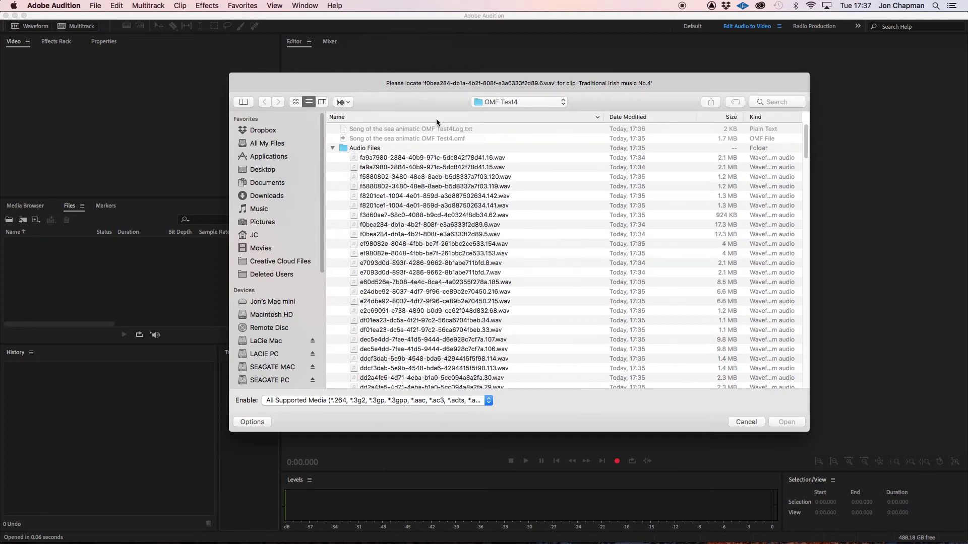
{"action": "left_click", "coordinate": [436, 119]}
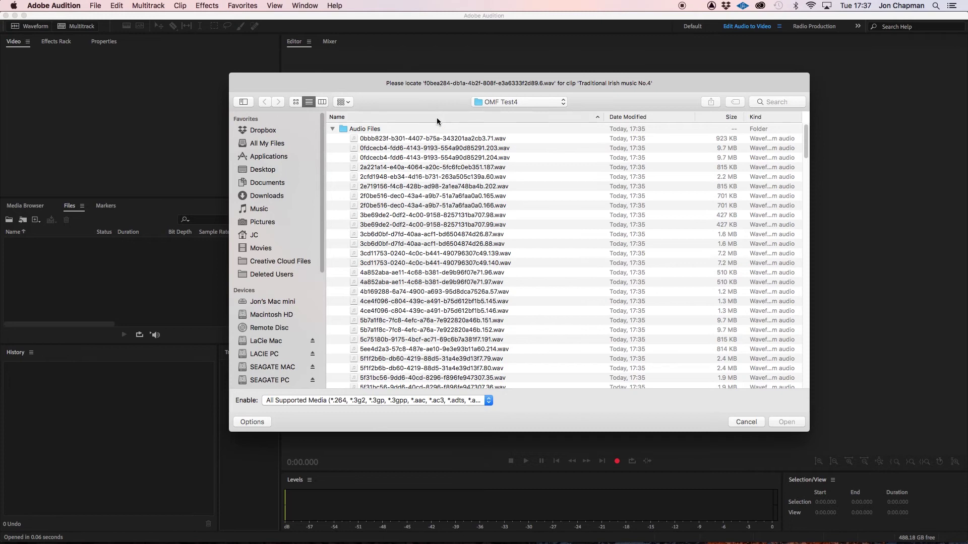
{"action": "left_click", "coordinate": [437, 119]}
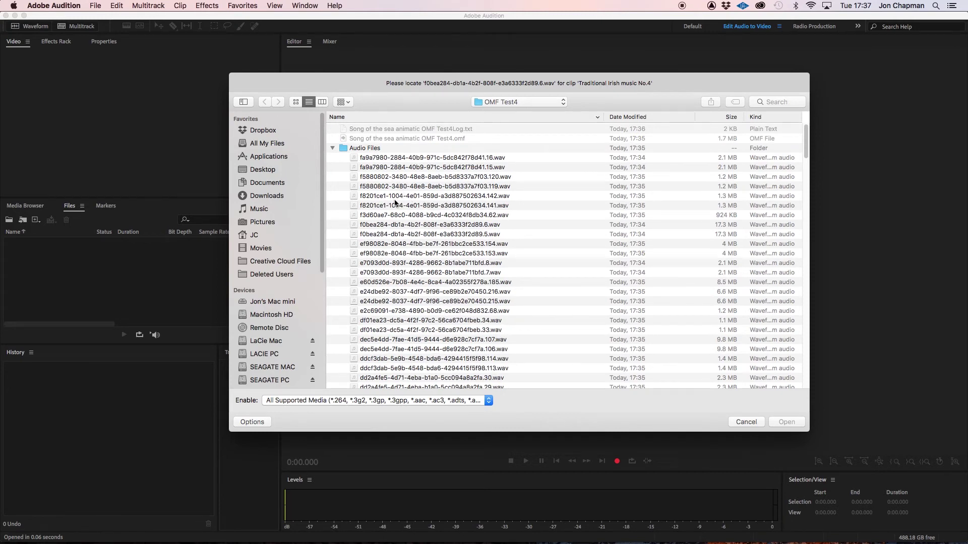
- Relink the music clip to f0bea284-…6.wav, then select fa9a7980-…16.wav for Rain Stick
{"action": "scroll", "coordinate": [396, 205], "scroll_direction": "down", "scroll_amount": 1}
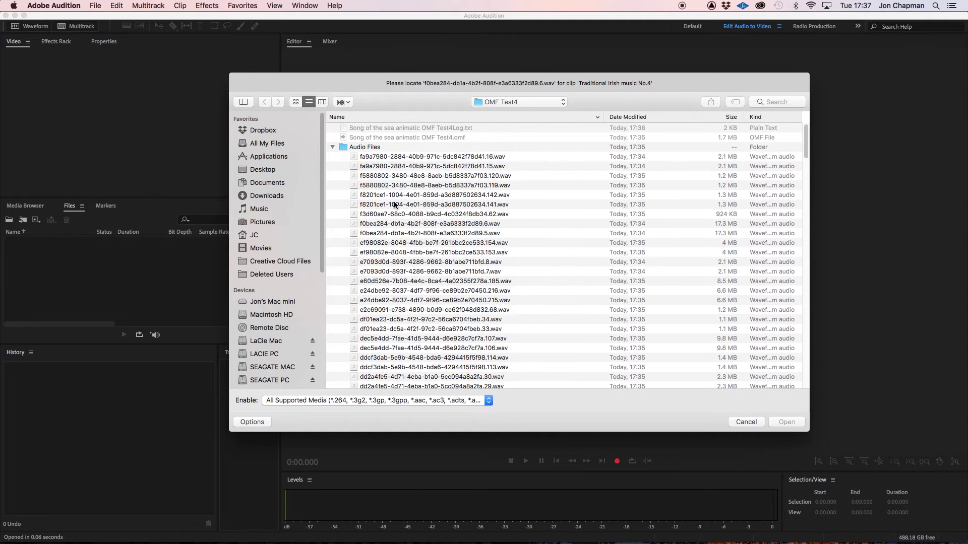
{"action": "left_click", "coordinate": [376, 225]}
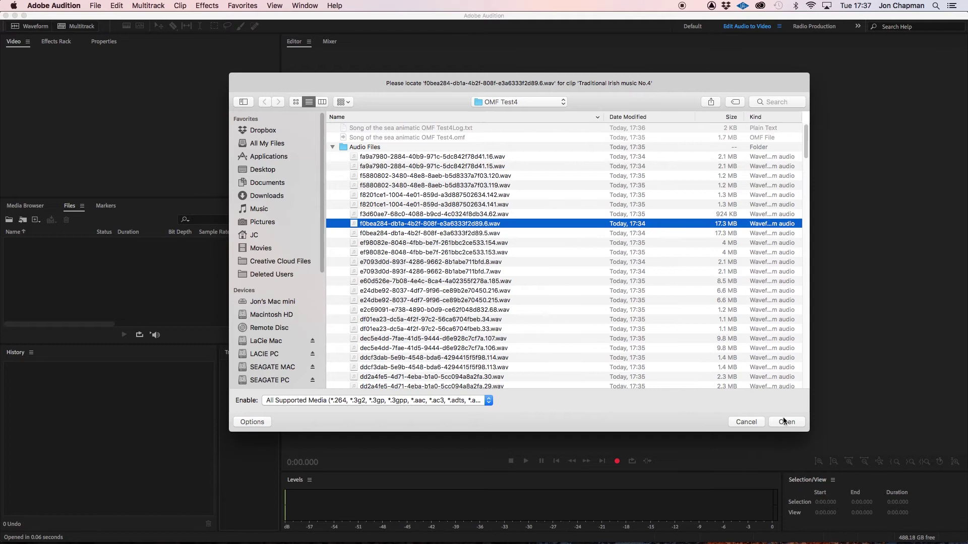
{"action": "left_click", "coordinate": [785, 423]}
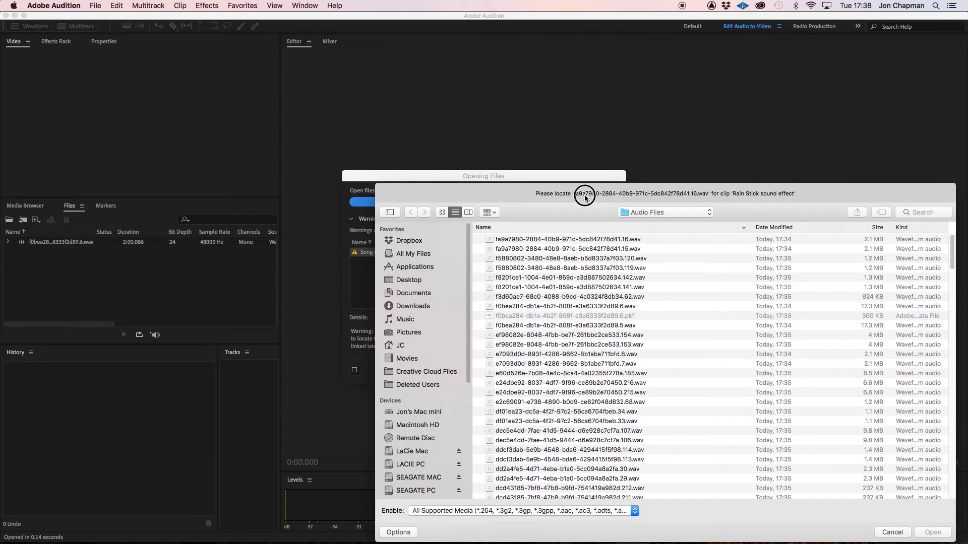
{"action": "left_click_drag", "start_coordinate": [584, 192], "coordinate": [401, 107]}
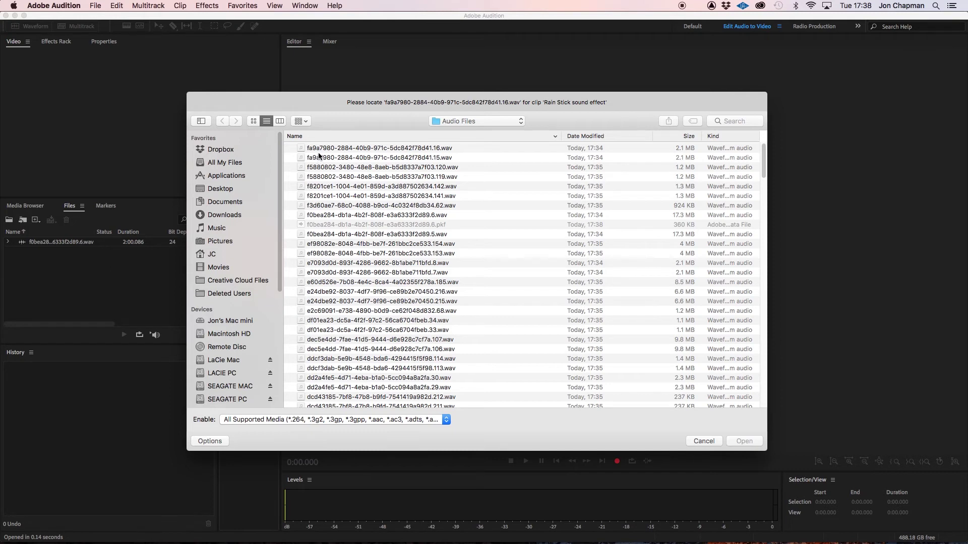
{"action": "left_click", "coordinate": [344, 150]}
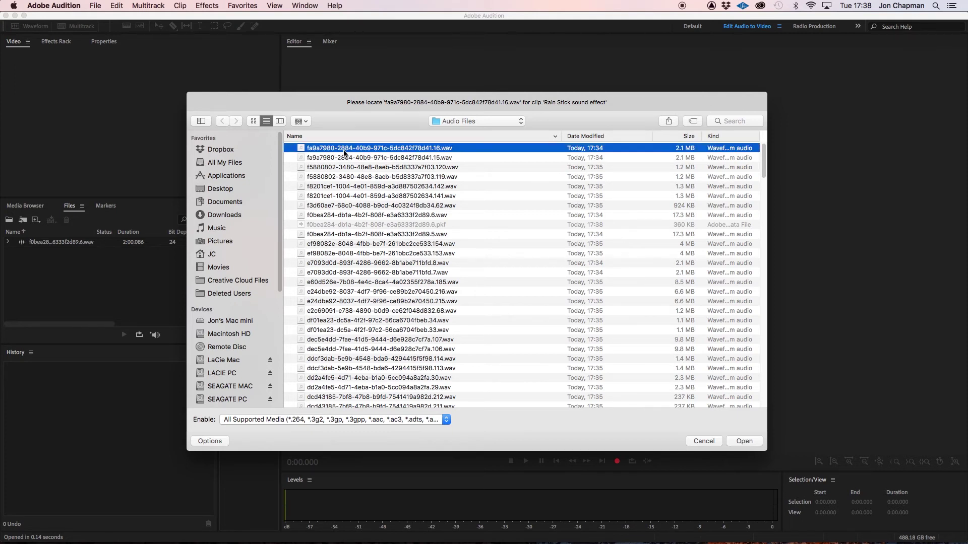
- Relink the Rain Stick clip to its file and scroll through the session's tracks
{"action": "left_click", "coordinate": [744, 442]}
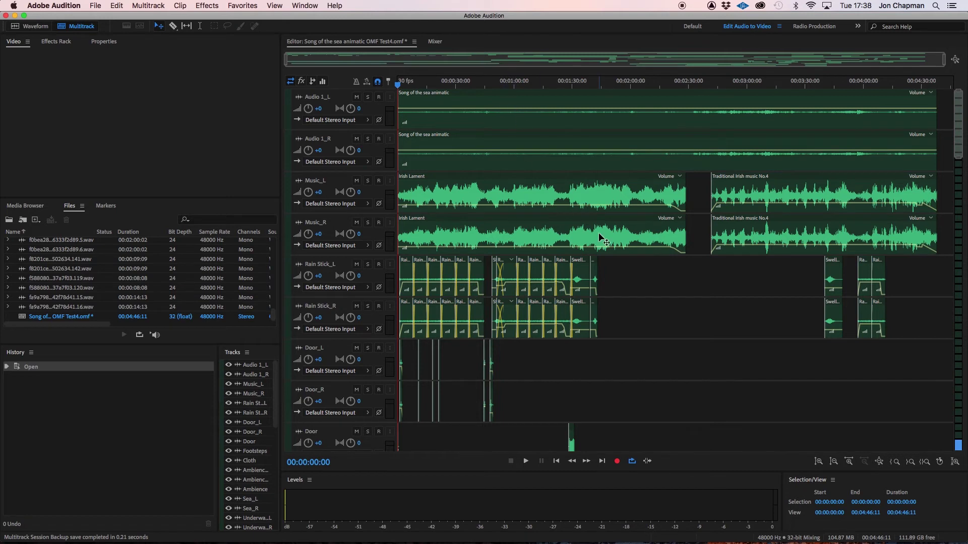
{"action": "left_click_drag", "start_coordinate": [958, 136], "coordinate": [637, 97]}
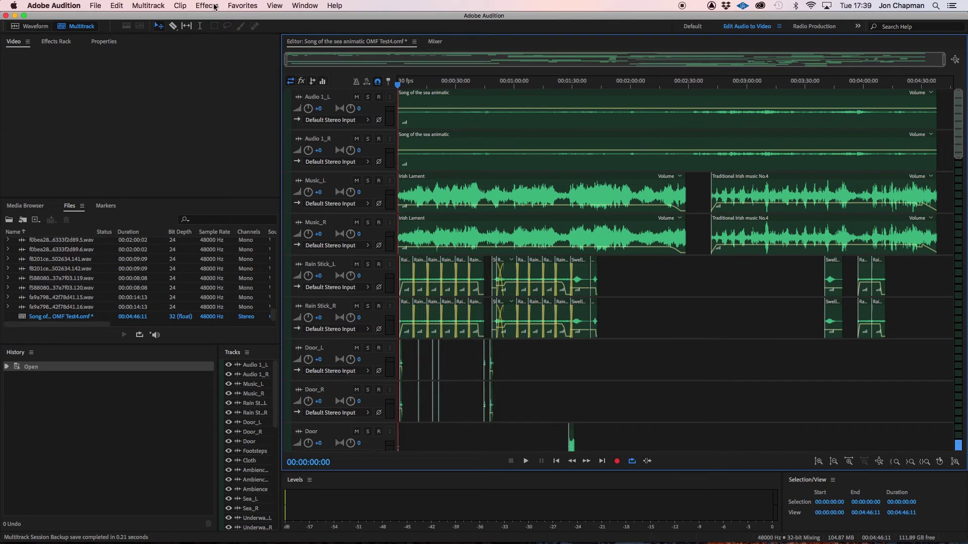
- Add a video track via Multitrack > Tracks, then scrub the playhead about three seconds
{"action": "left_click", "coordinate": [159, 6]}
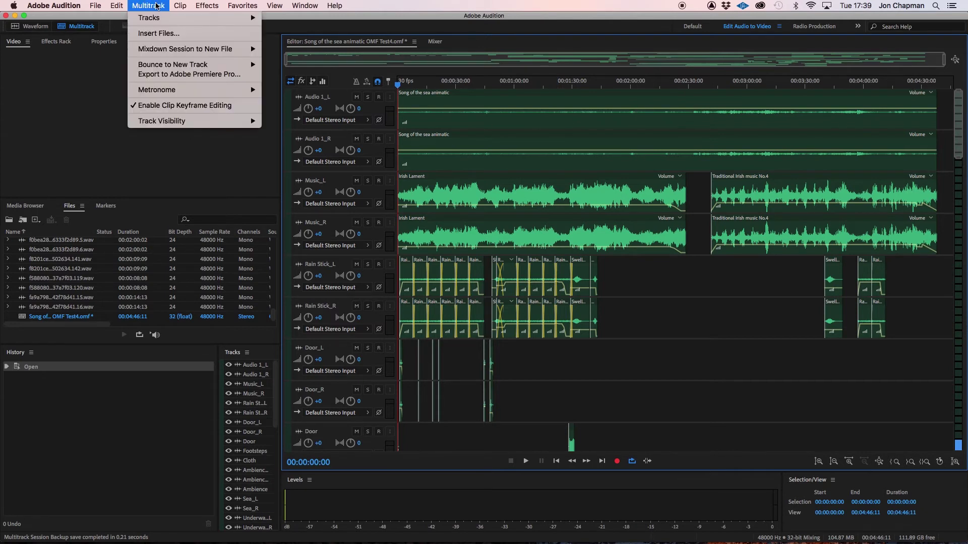
{"action": "mouse_move", "coordinate": [158, 18]}
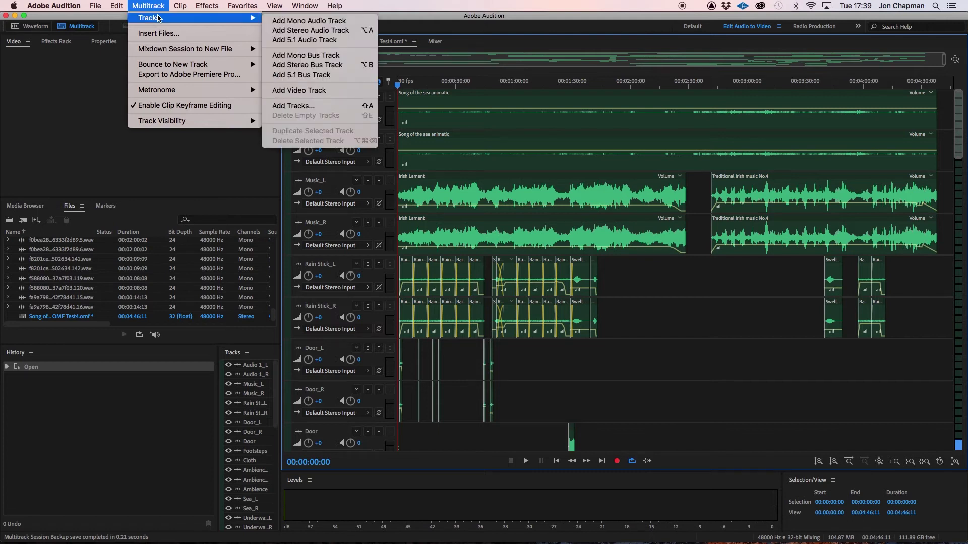
{"action": "left_click", "coordinate": [321, 91]}
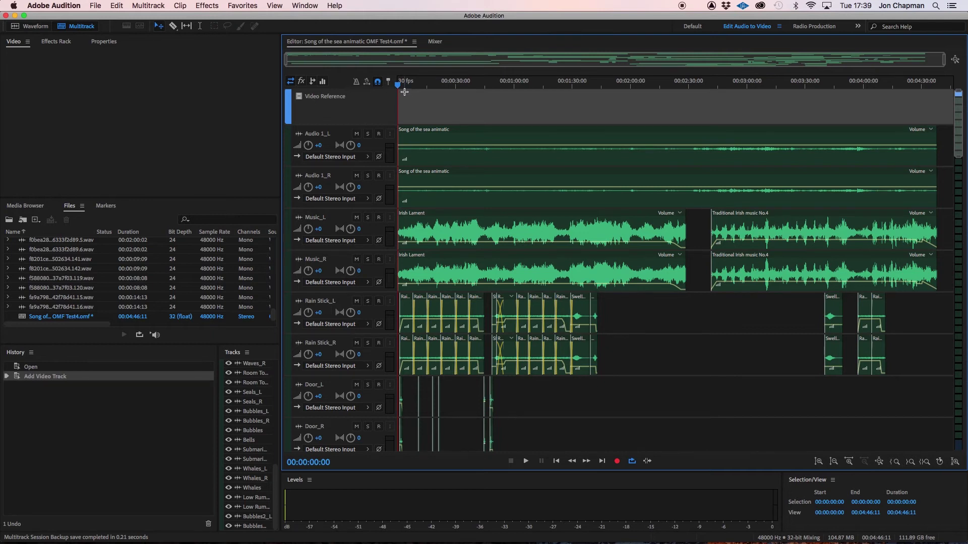
{"action": "left_click_drag", "start_coordinate": [398, 90], "coordinate": [368, 90]}
{"action": "left_click", "coordinate": [397, 88]}
- Insert Song of the sea animatic.mp4 from Animation sound design > Movie Files into the session
{"action": "left_click", "coordinate": [144, 6]}
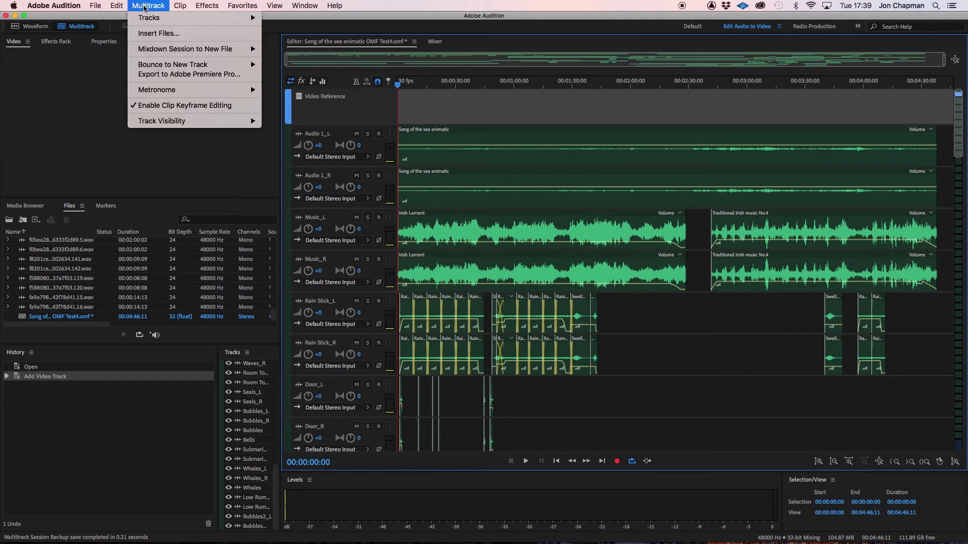
{"action": "left_click", "coordinate": [151, 34]}
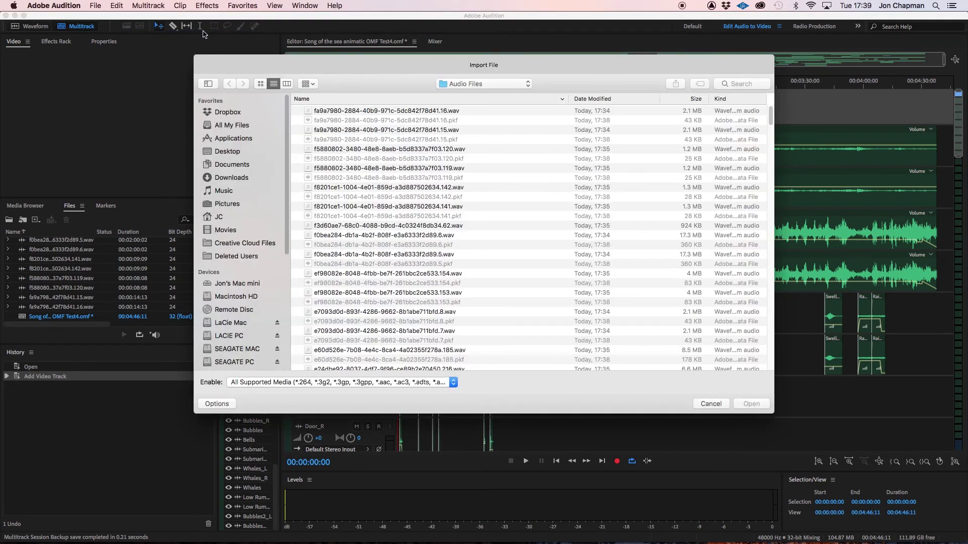
{"action": "left_click", "coordinate": [444, 84]}
{"action": "left_click", "coordinate": [446, 103]}
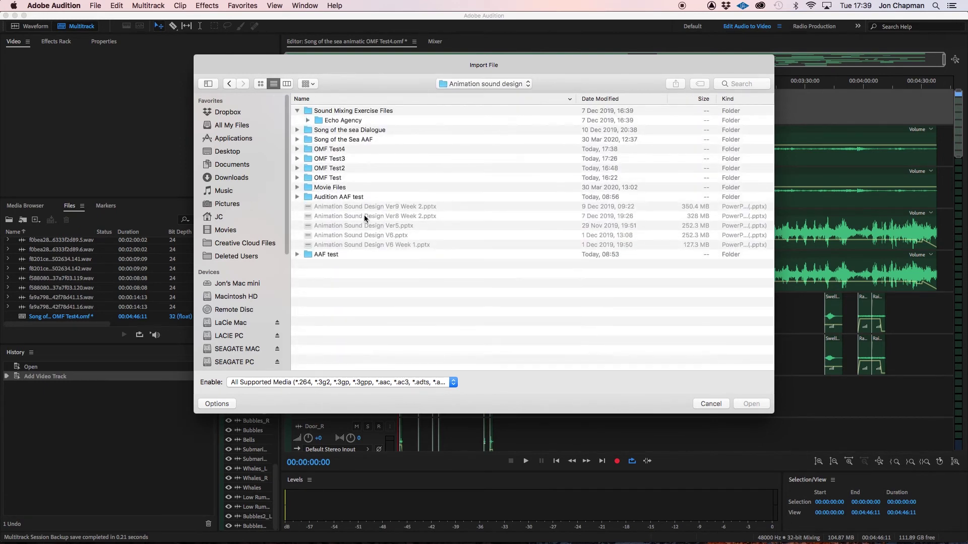
{"action": "double_click", "coordinate": [335, 188]}
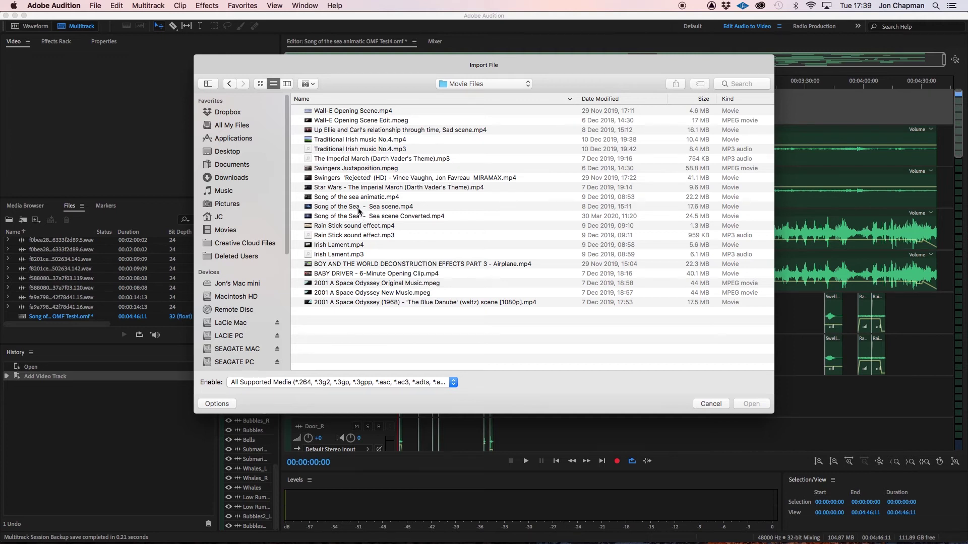
{"action": "left_click", "coordinate": [359, 197]}
{"action": "left_click", "coordinate": [749, 403]}
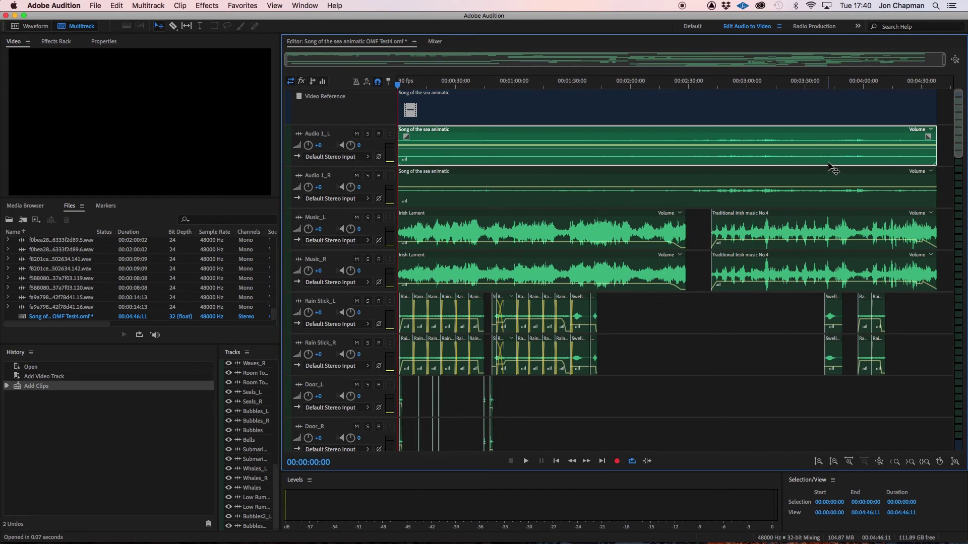
- Delete the animatic audio clip from Audio 1_L and switch to the Mixer view
{"action": "key", "text": "Delete"}
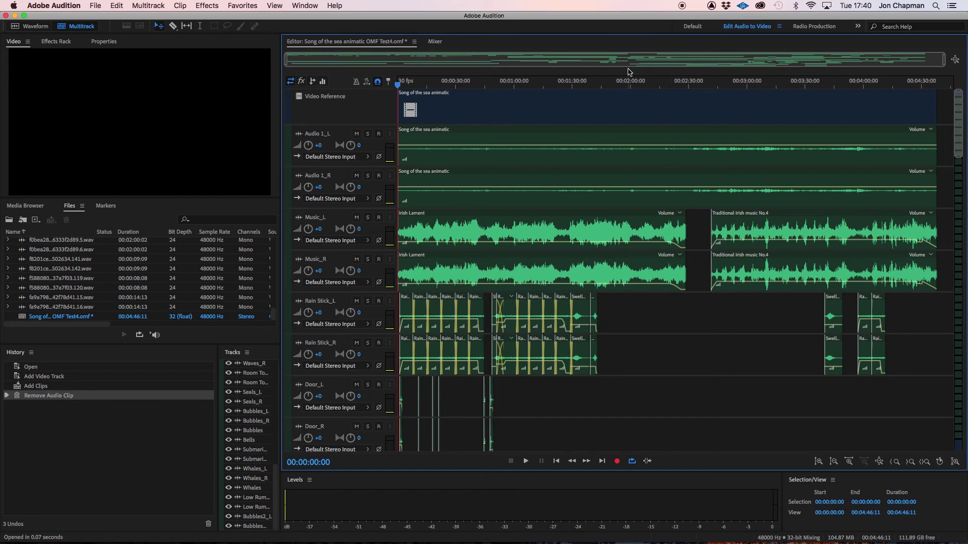
{"action": "left_click", "coordinate": [435, 42]}
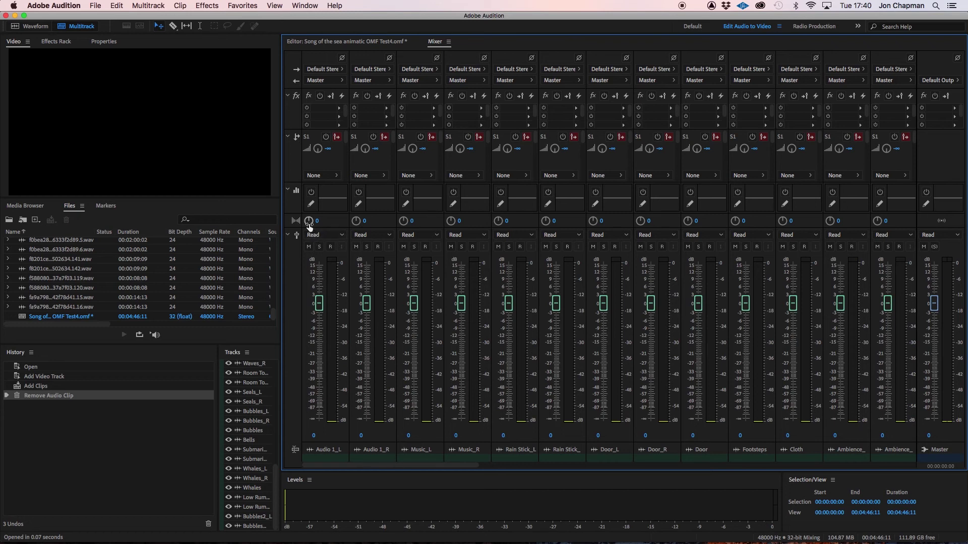
- Pan Audio 1_L and Music_L to L100, and Audio 1_R and Music_R to R100
{"action": "left_click_drag", "start_coordinate": [309, 222], "coordinate": [308, 394]}
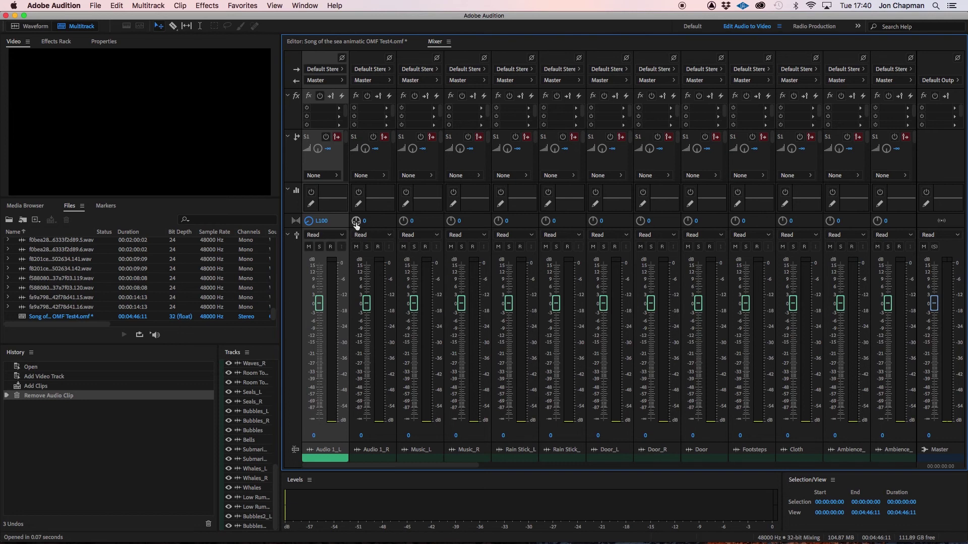
{"action": "left_click_drag", "start_coordinate": [356, 224], "coordinate": [427, 8]}
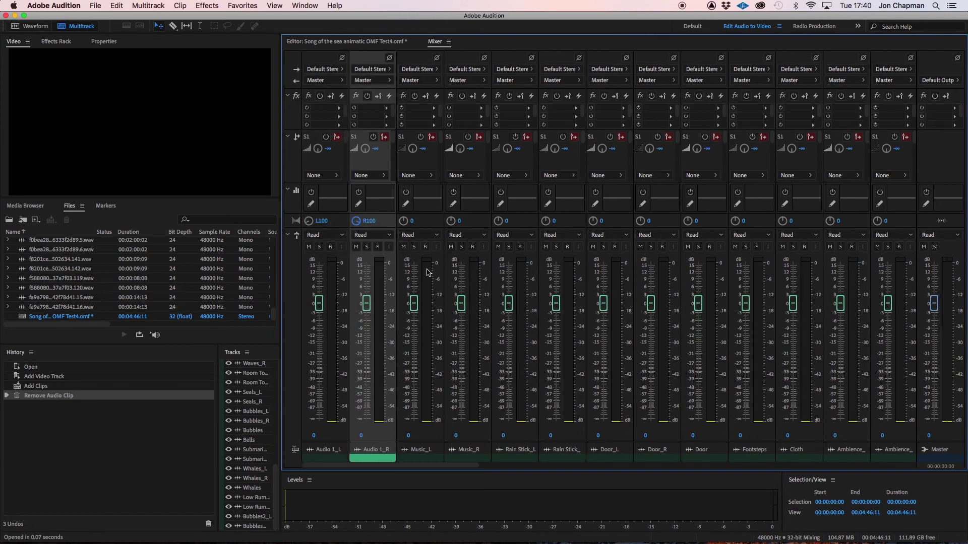
{"action": "left_click_drag", "start_coordinate": [406, 223], "coordinate": [378, 525]}
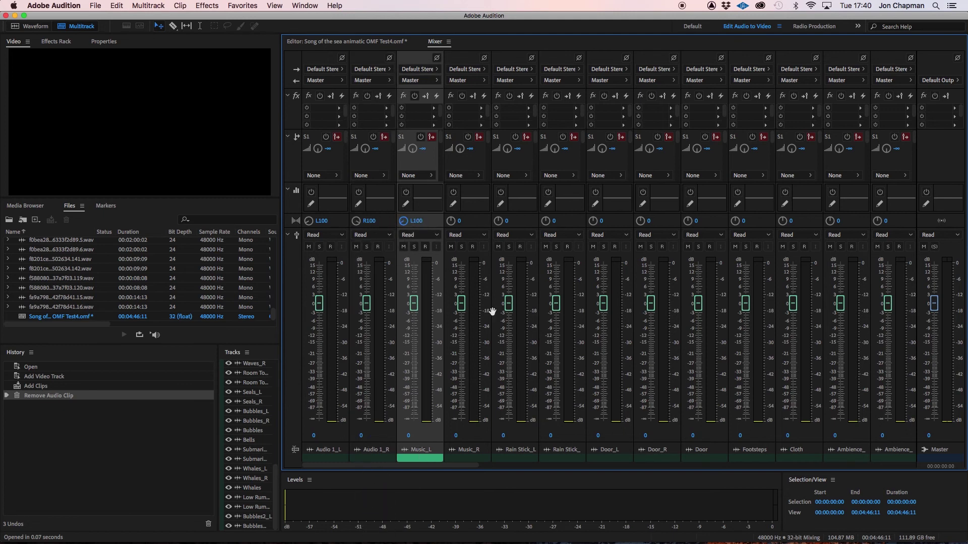
{"action": "left_click_drag", "start_coordinate": [450, 223], "coordinate": [446, 6]}
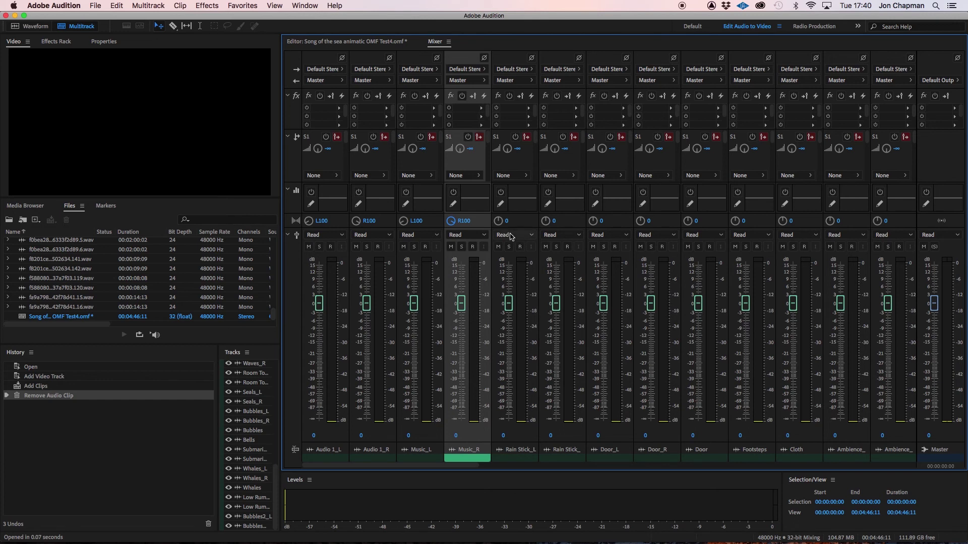
- Pan Rain Stick_L and Door_L to L100, and Rain Stick_R and Door_R to R100
{"action": "left_click_drag", "start_coordinate": [497, 223], "coordinate": [481, 539]}
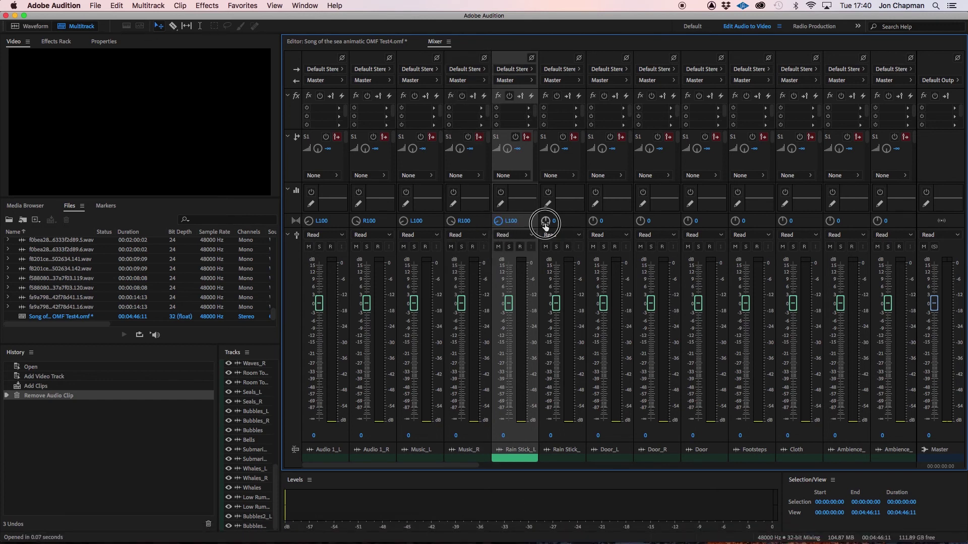
{"action": "left_click_drag", "start_coordinate": [545, 225], "coordinate": [535, 3]}
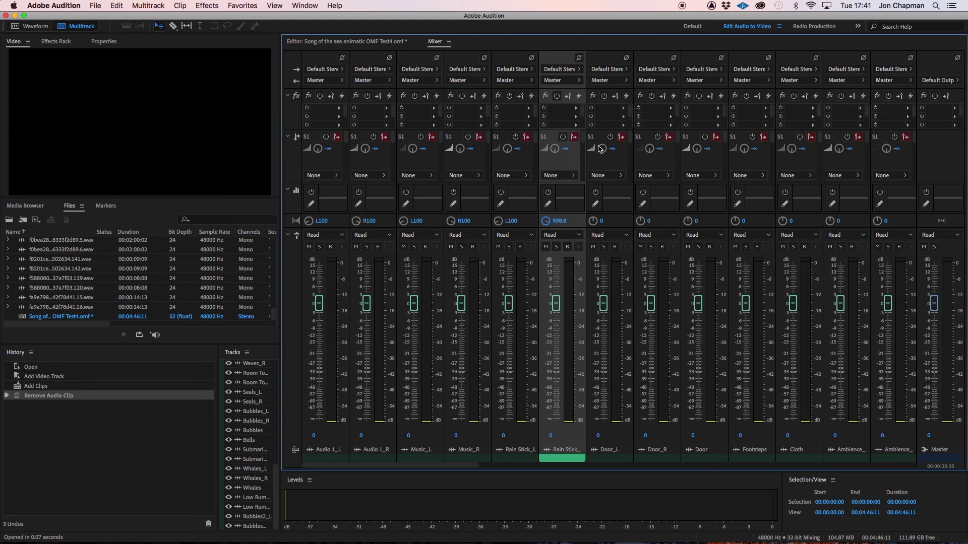
{"action": "left_click_drag", "start_coordinate": [545, 224], "coordinate": [545, 184]}
{"action": "double_click", "coordinate": [711, 452]}
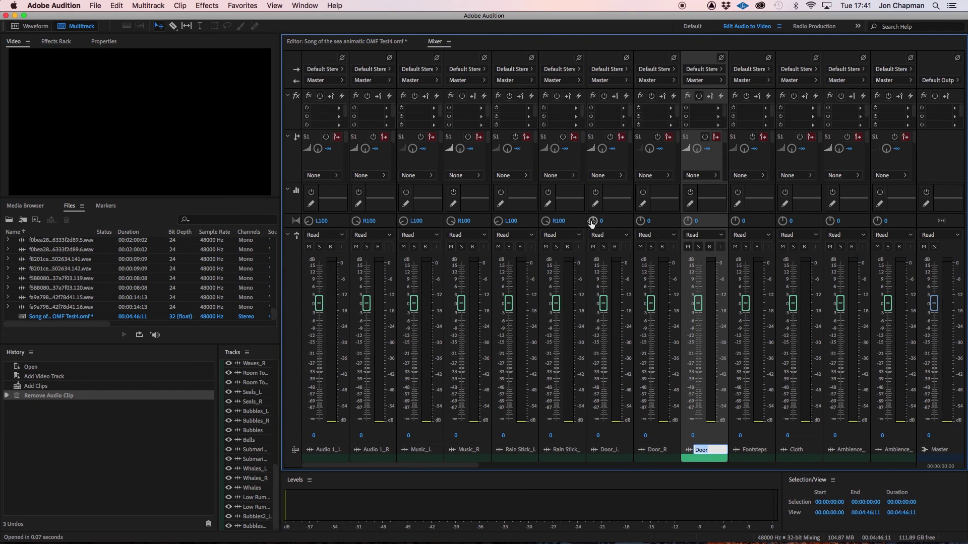
{"action": "left_click_drag", "start_coordinate": [592, 224], "coordinate": [524, 535]}
{"action": "left_click_drag", "start_coordinate": [641, 222], "coordinate": [636, 3]}
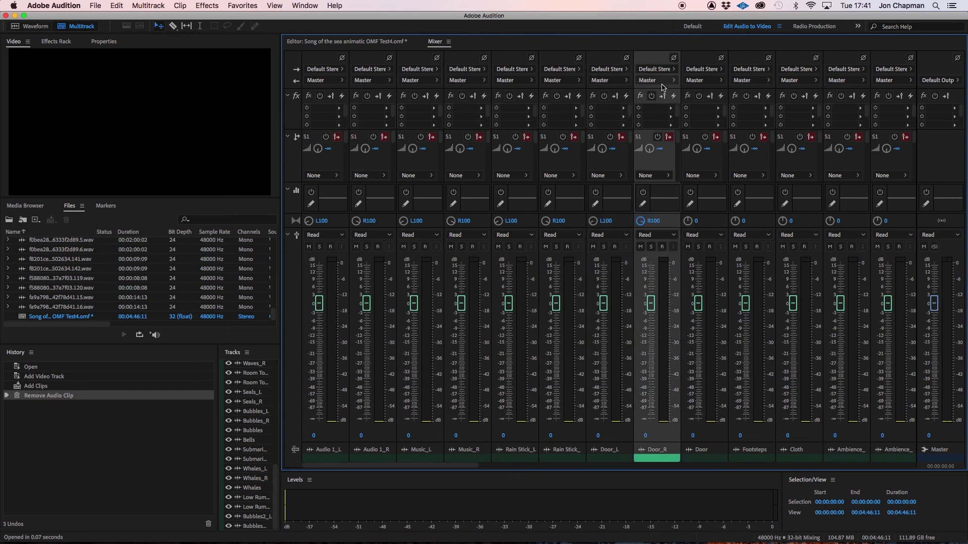
- Return to the Editor and play briefly from 00:01:52:04 to check the panning
{"action": "left_click", "coordinate": [346, 44]}
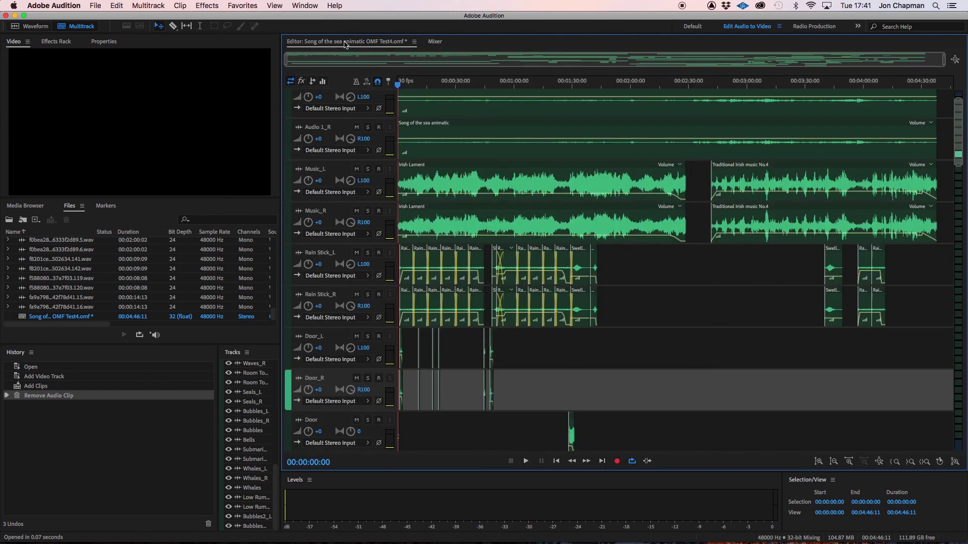
{"action": "left_click", "coordinate": [615, 82]}
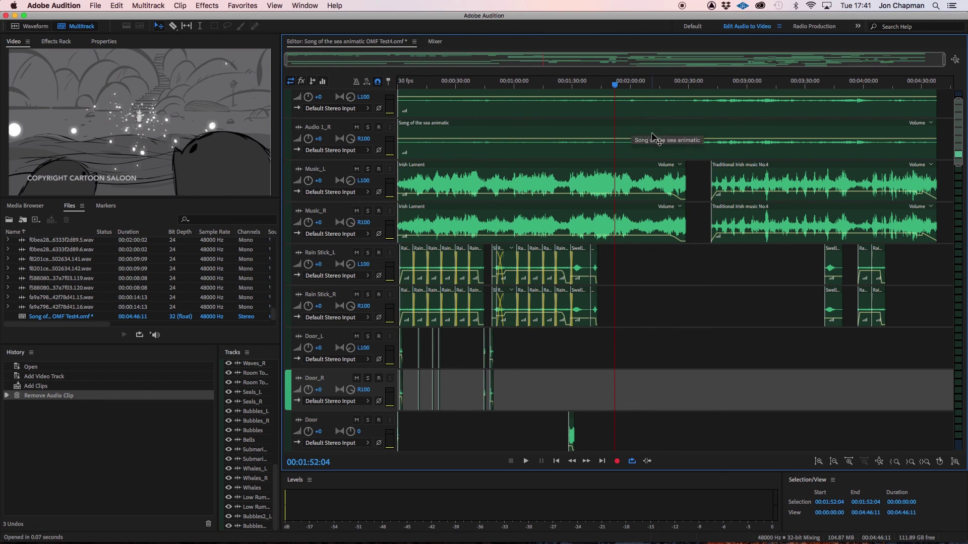
{"action": "key", "text": "space"}
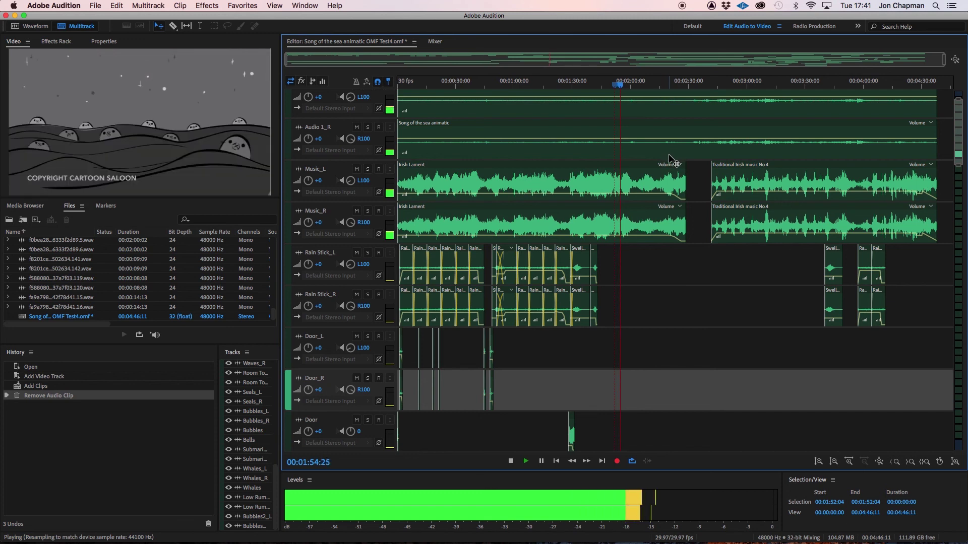
{"action": "key", "text": "space"}
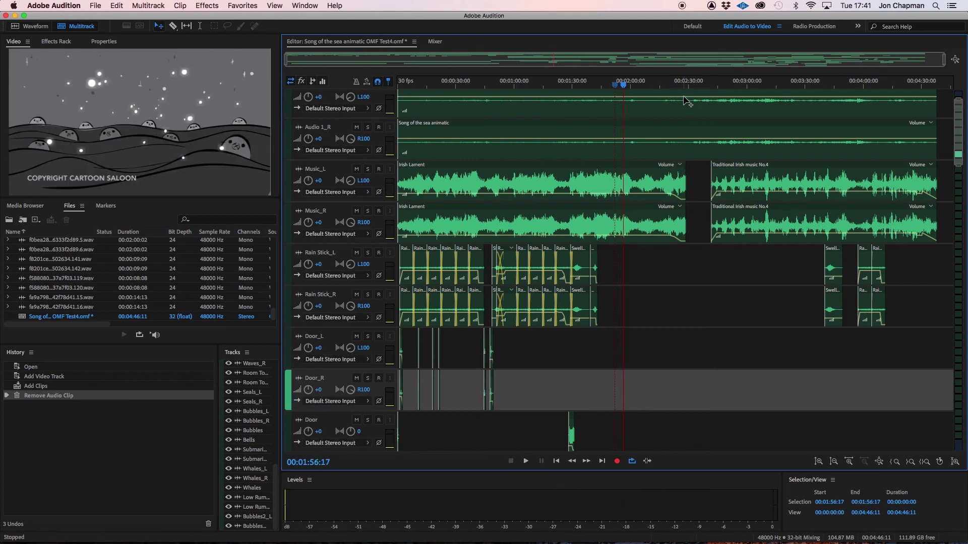
- Move the playhead to 00:01:24:11, then 00:04:02:07, and zoom the timeline
{"action": "left_click", "coordinate": [560, 88]}
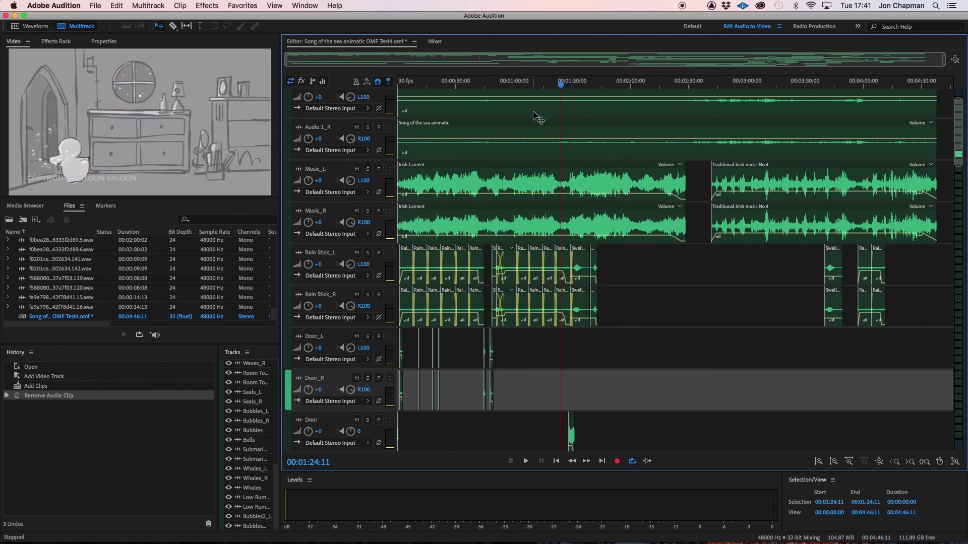
{"action": "left_click", "coordinate": [873, 88]}
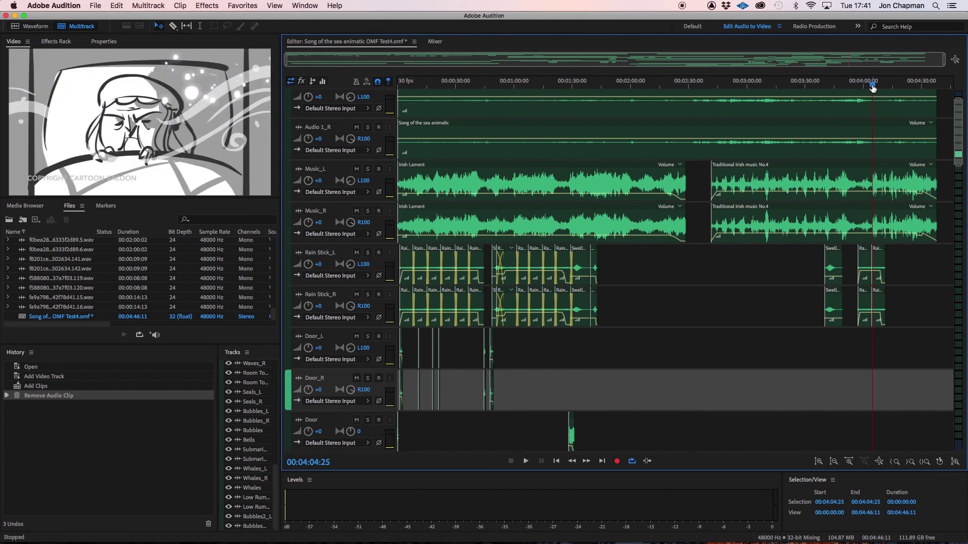
{"action": "left_click", "coordinate": [868, 87]}
{"action": "scroll", "coordinate": [867, 87], "scroll_direction": "up", "scroll_amount": 6}
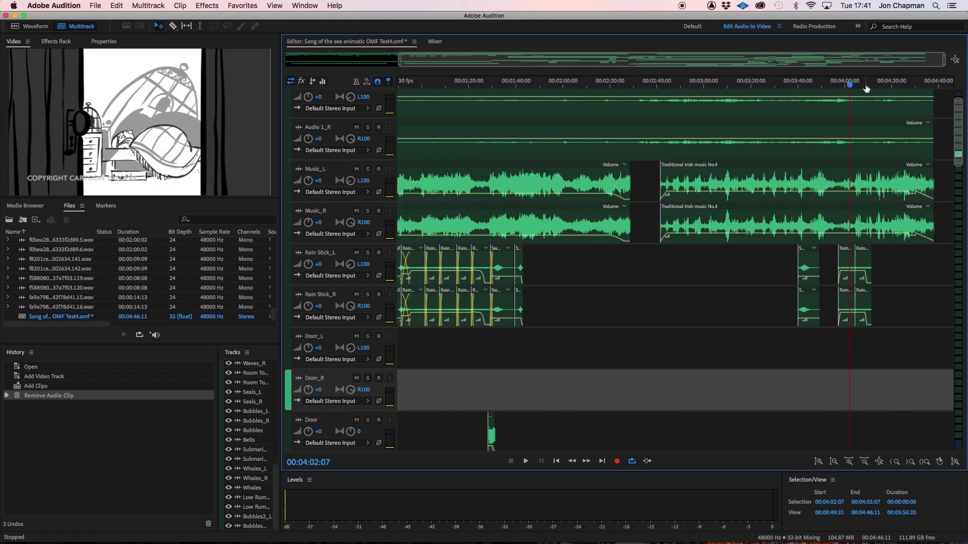
{"action": "scroll", "coordinate": [809, 157], "scroll_direction": "up", "scroll_amount": 5}
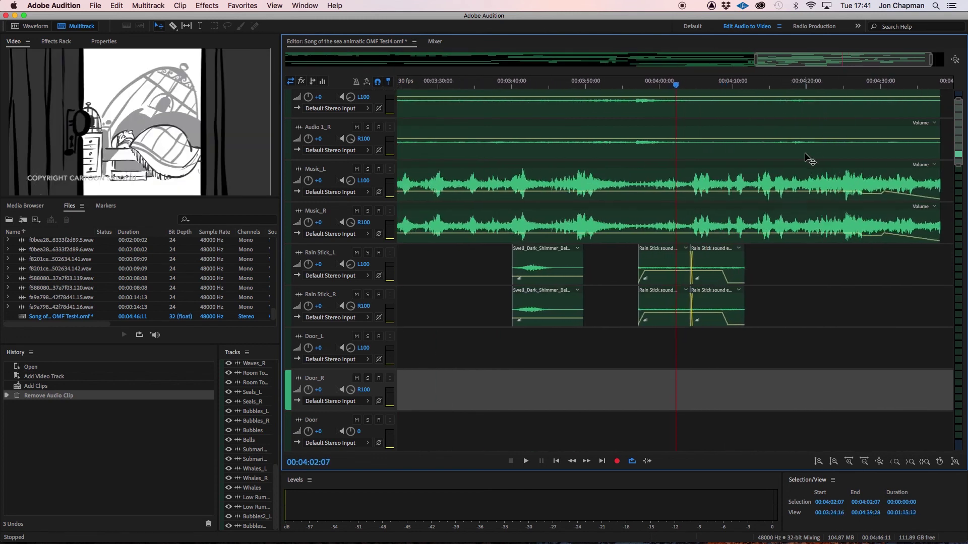
{"action": "scroll", "coordinate": [809, 157], "scroll_direction": "up", "scroll_amount": 2}
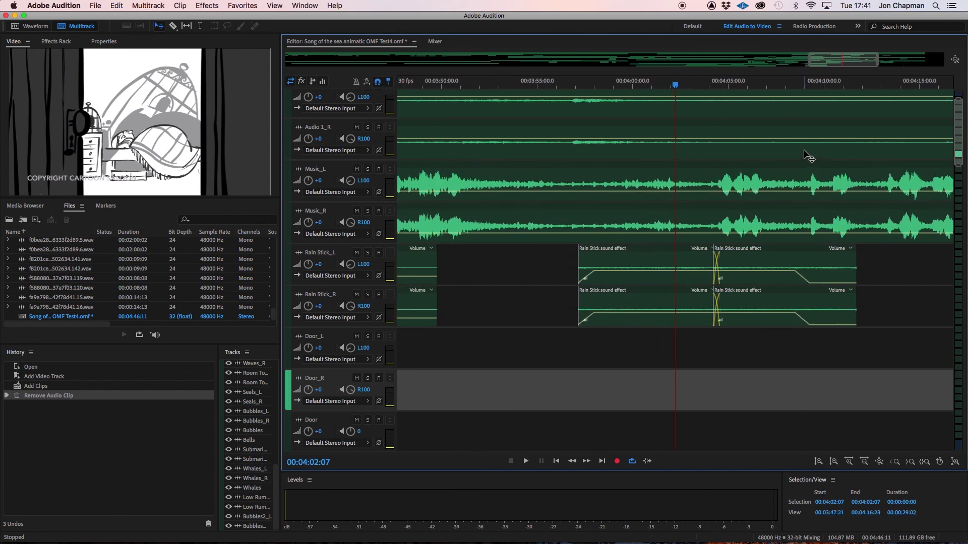
{"action": "scroll", "coordinate": [810, 155], "scroll_direction": "up", "scroll_amount": 2}
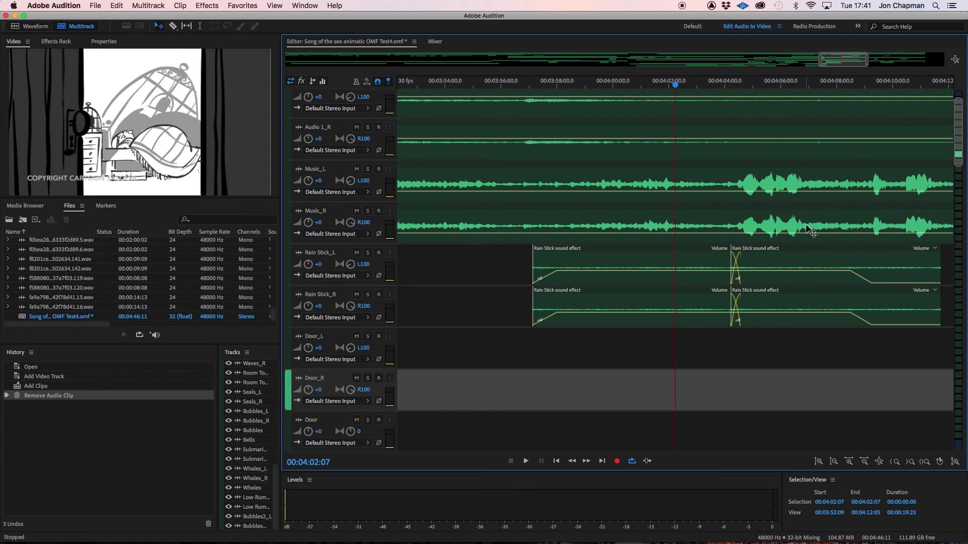
{"action": "scroll", "coordinate": [805, 225], "scroll_direction": "down", "scroll_amount": 3}
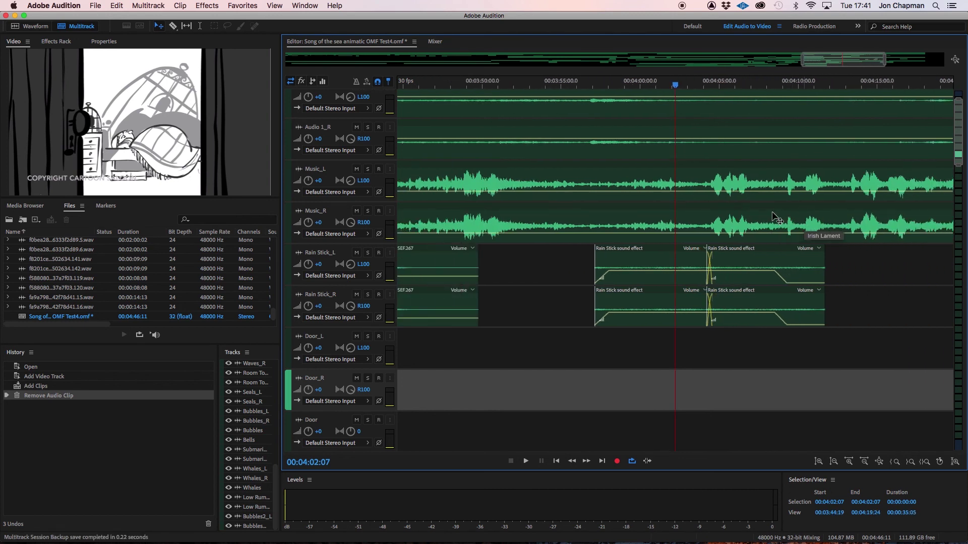
{"action": "scroll", "coordinate": [772, 216], "scroll_direction": "down", "scroll_amount": 3}
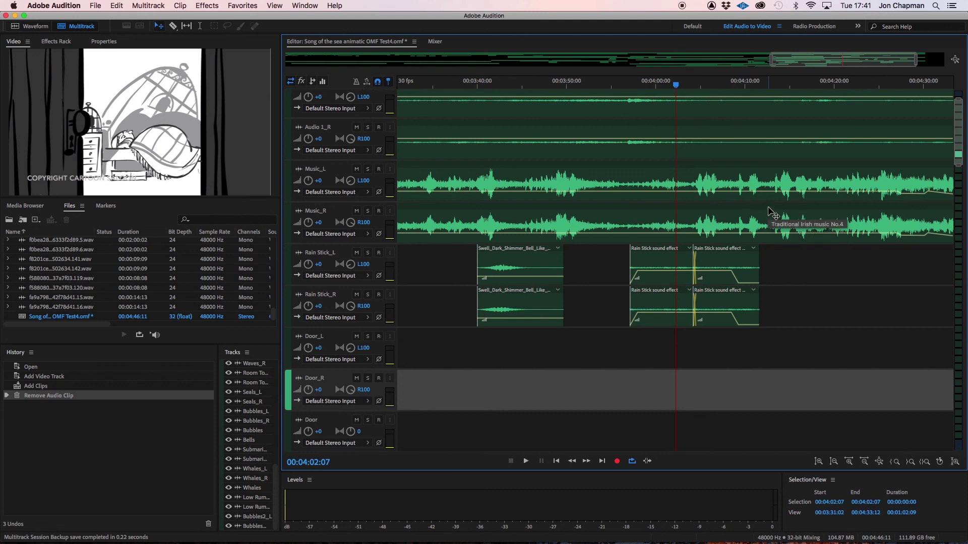